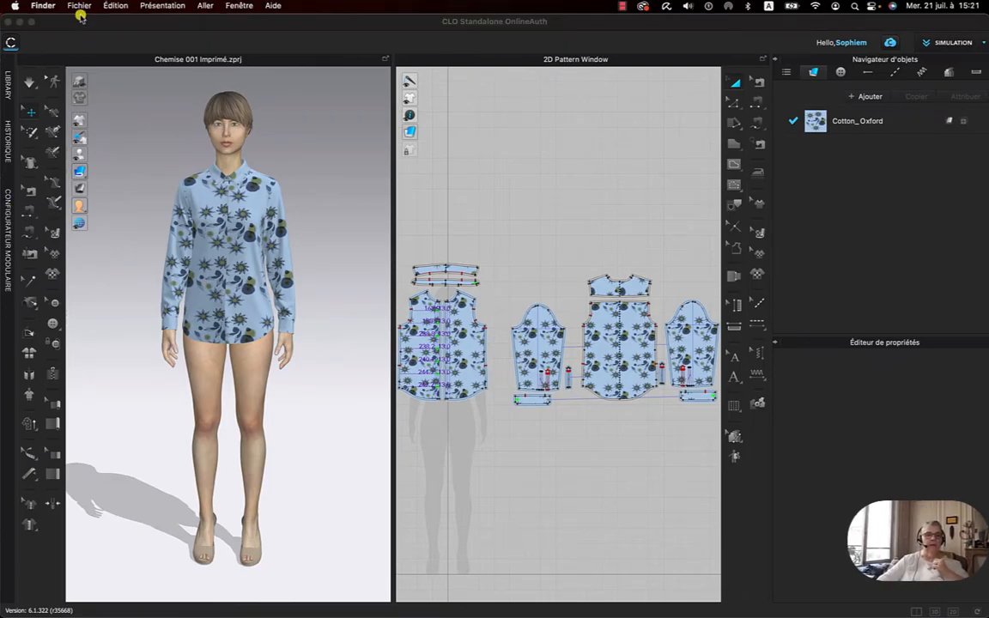
# Choose the pleated skirt project Jupe plissée.zprj from the Patron folder as the project to add to the open shirt project
pyautogui.click(85, 17)
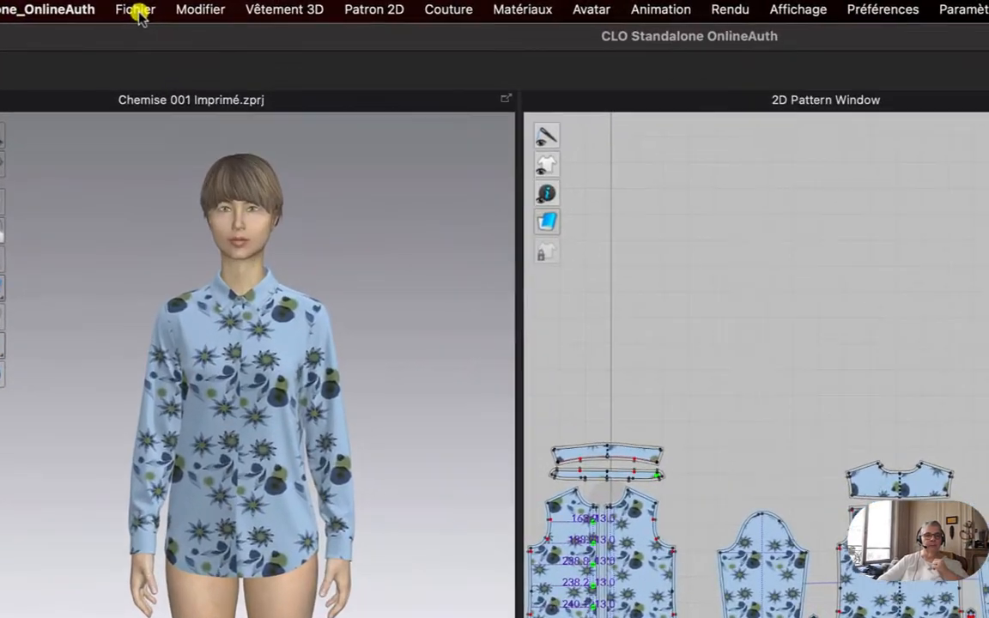
pyautogui.click(158, 7)
pyautogui.moveTo(165, 228)
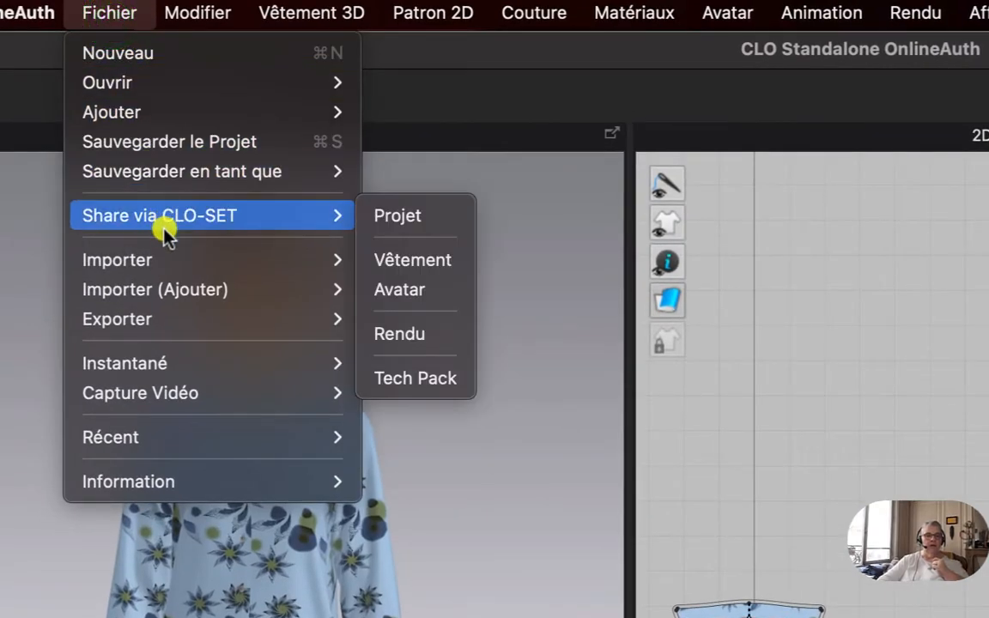
pyautogui.moveTo(158, 111)
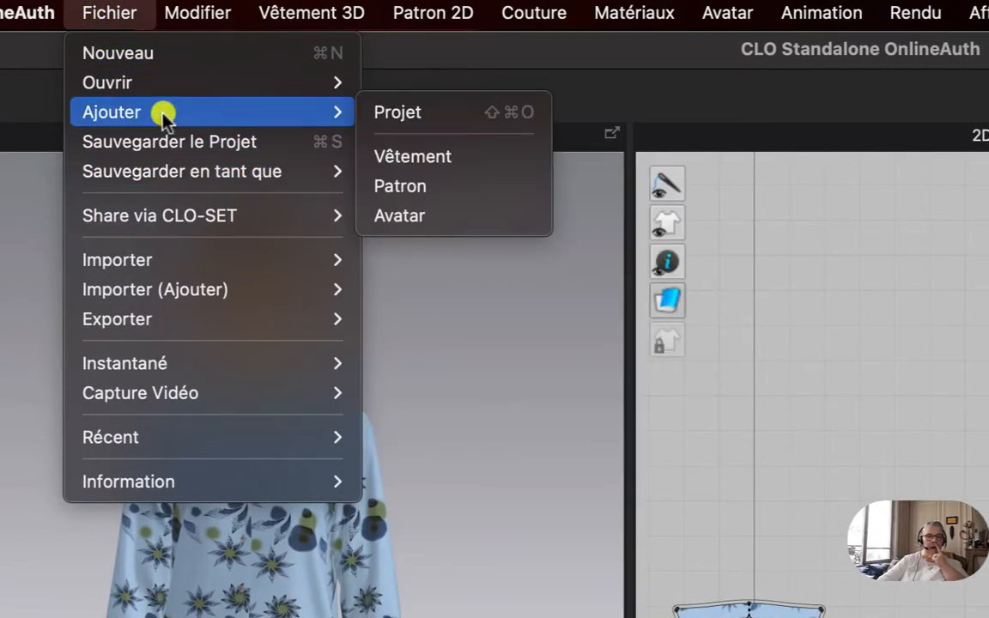
pyautogui.click(418, 115)
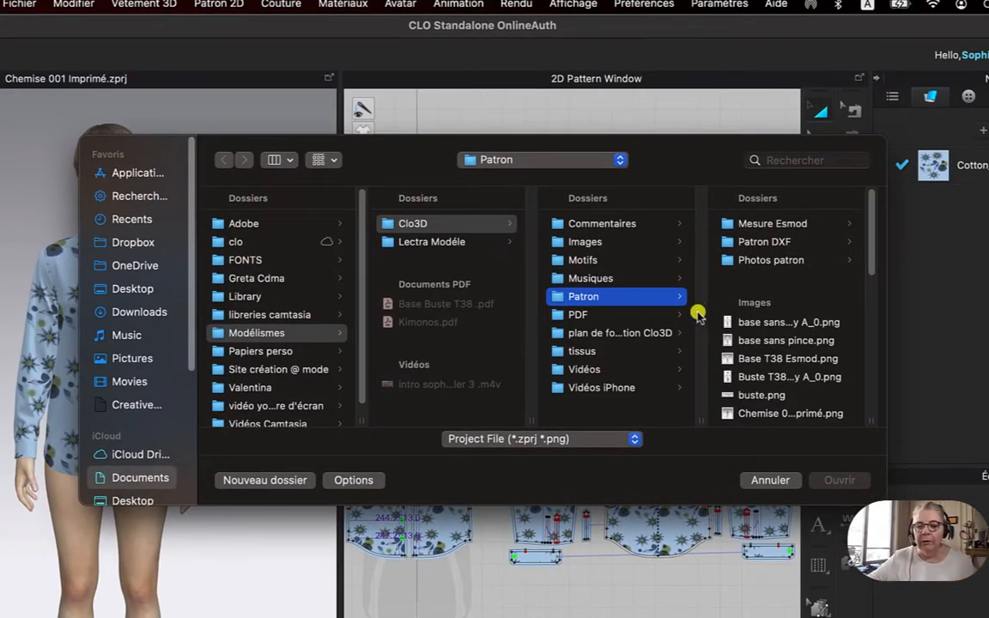
pyautogui.moveTo(871, 249); pyautogui.dragTo(870, 379)
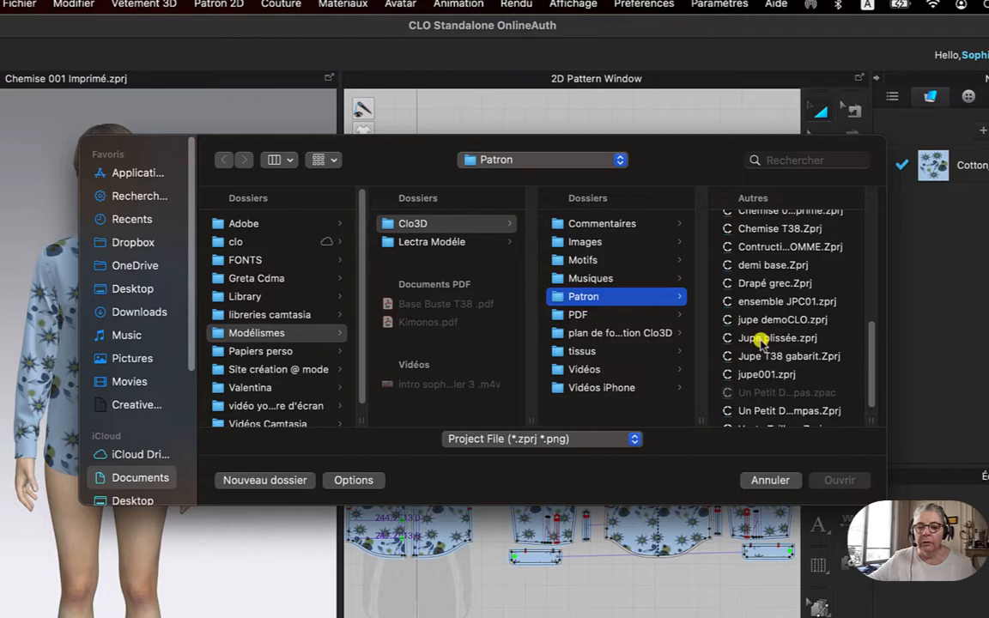
pyautogui.click(763, 339)
pyautogui.click(835, 480)
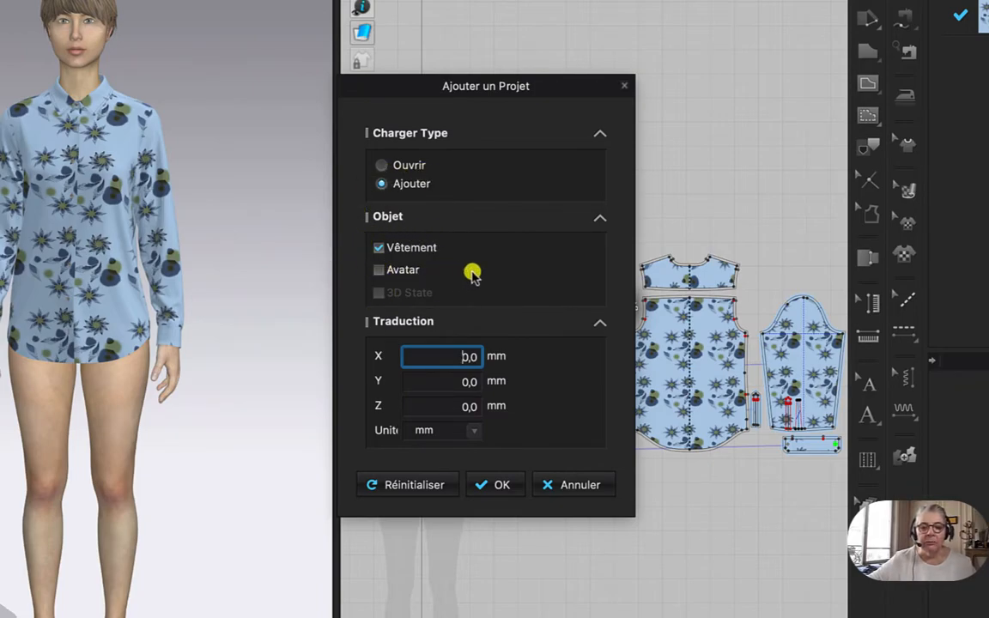
# Add the skirt project as a garment without its avatar, and load the avatar pose and size file
pyautogui.click(500, 486)
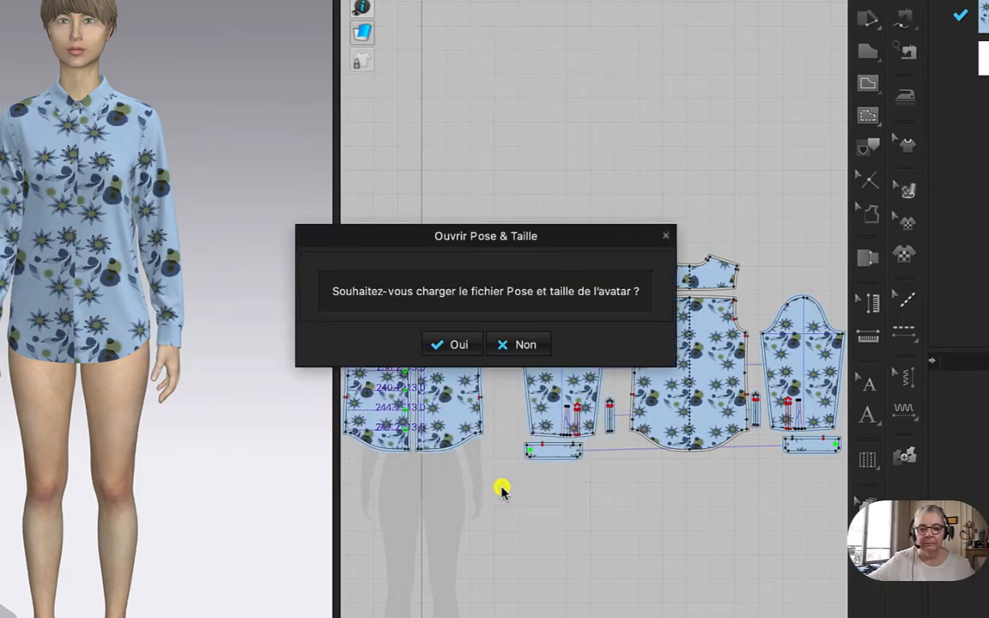
pyautogui.click(455, 345)
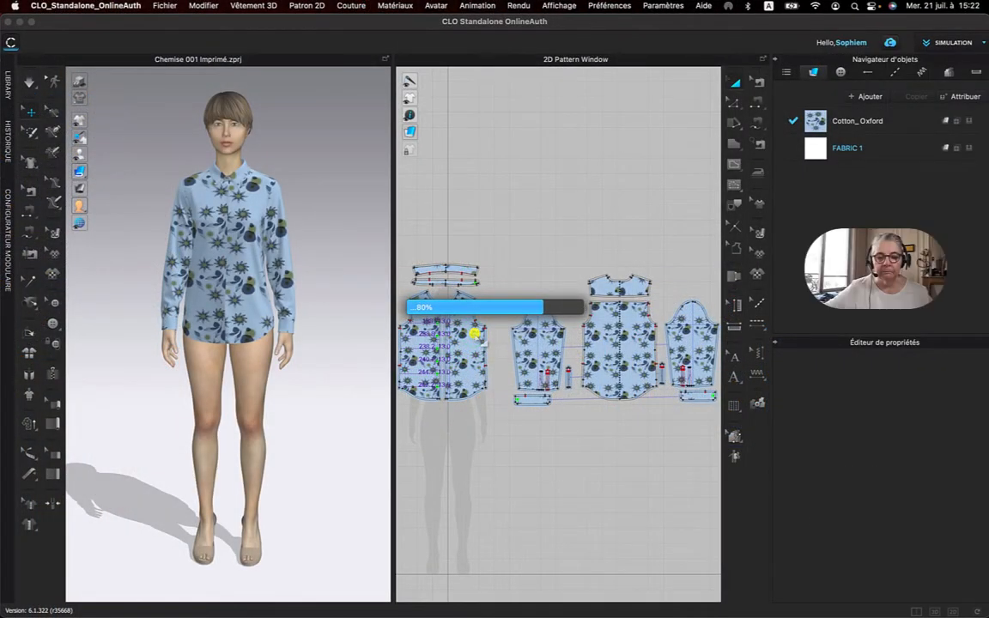
pyautogui.click(474, 333)
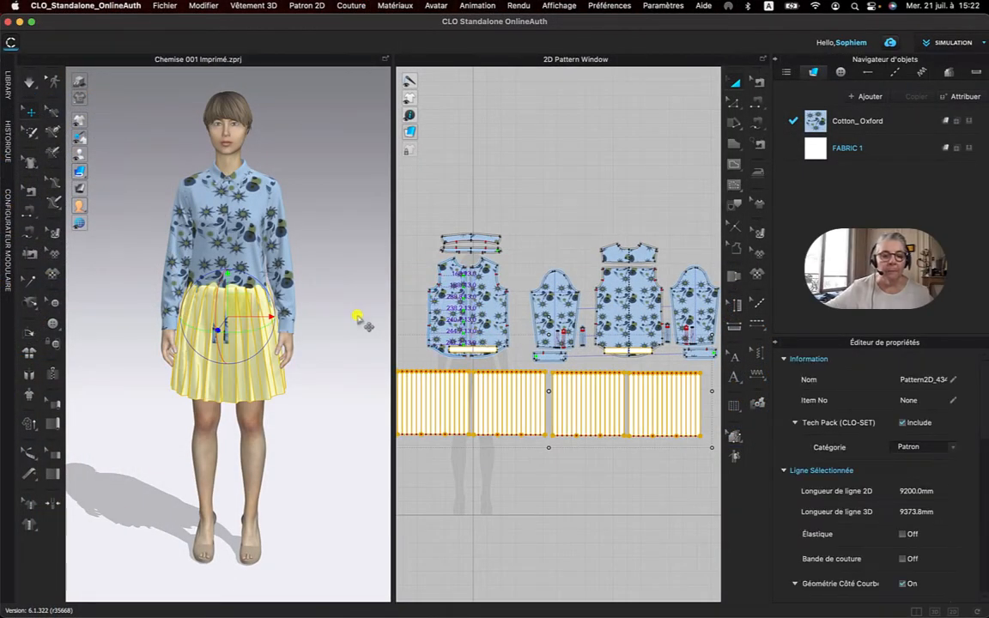
# Move all the skirt pattern pieces down in the 2D pattern window so they sit clear of the shirt pieces
pyautogui.scroll(-2, 497, 491)
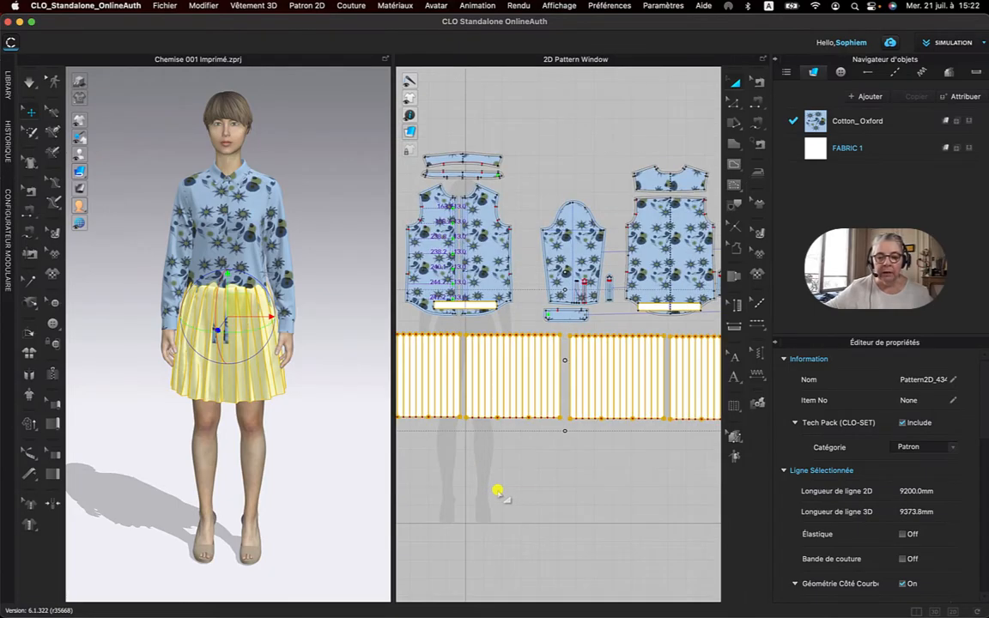
pyautogui.scroll(-1, 498, 491)
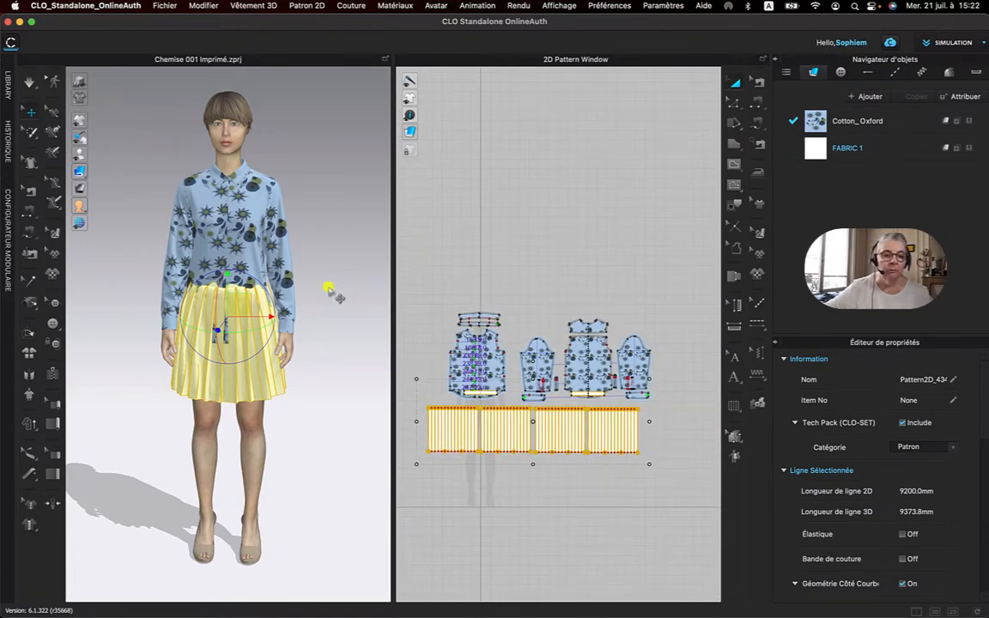
pyautogui.moveTo(535, 424); pyautogui.dragTo(554, 451)
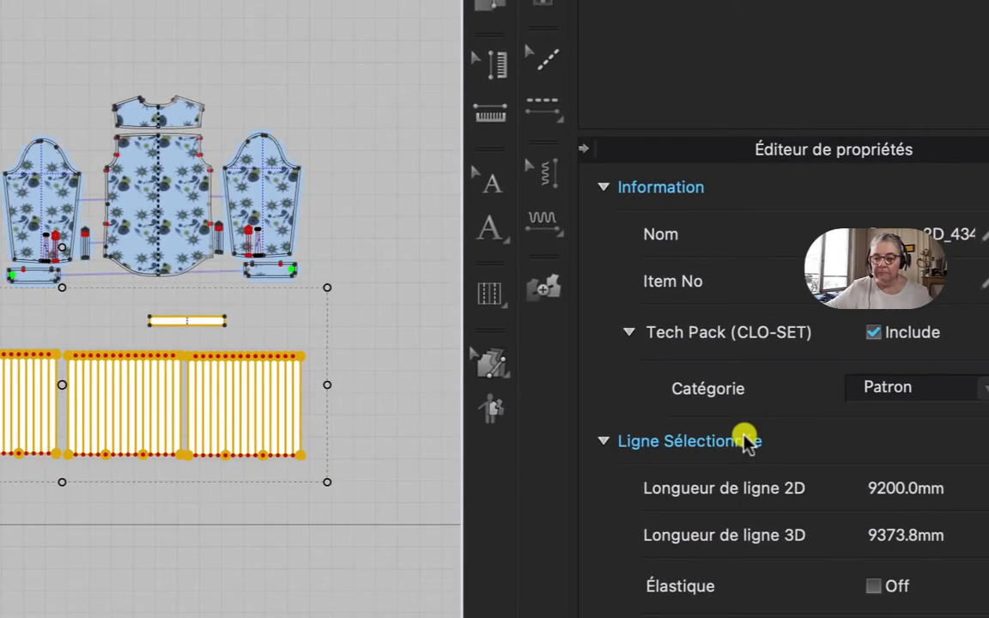
# Set the simulation layer (Calque) of the selected skirt pieces to 1
pyautogui.scroll(-3, 845, 470)
pyautogui.scroll(3, 747, 439)
pyautogui.scroll(-6, 747, 440)
pyautogui.scroll(-2, 744, 438)
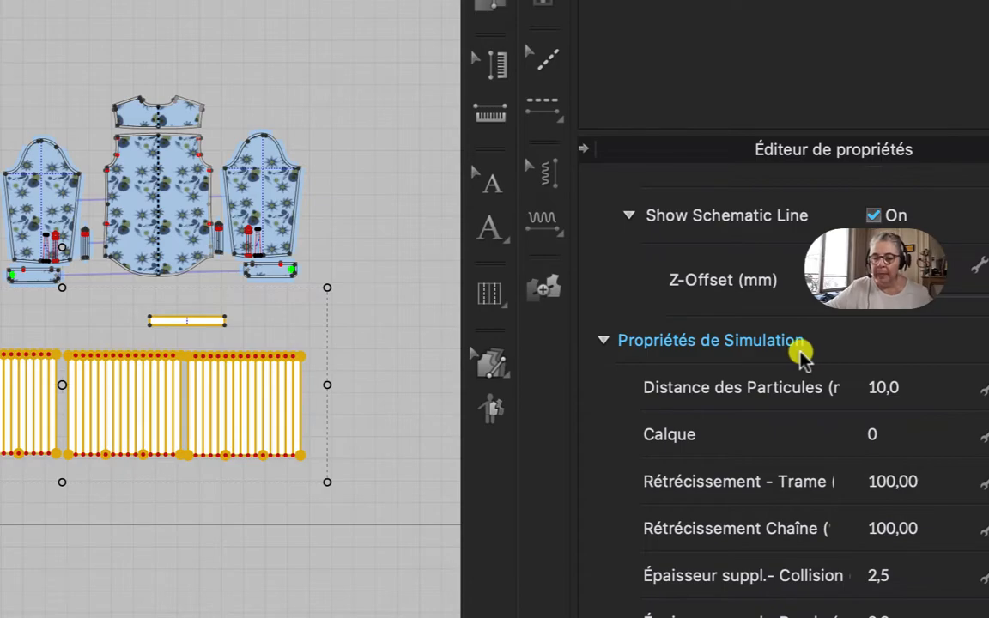
pyautogui.click(893, 434)
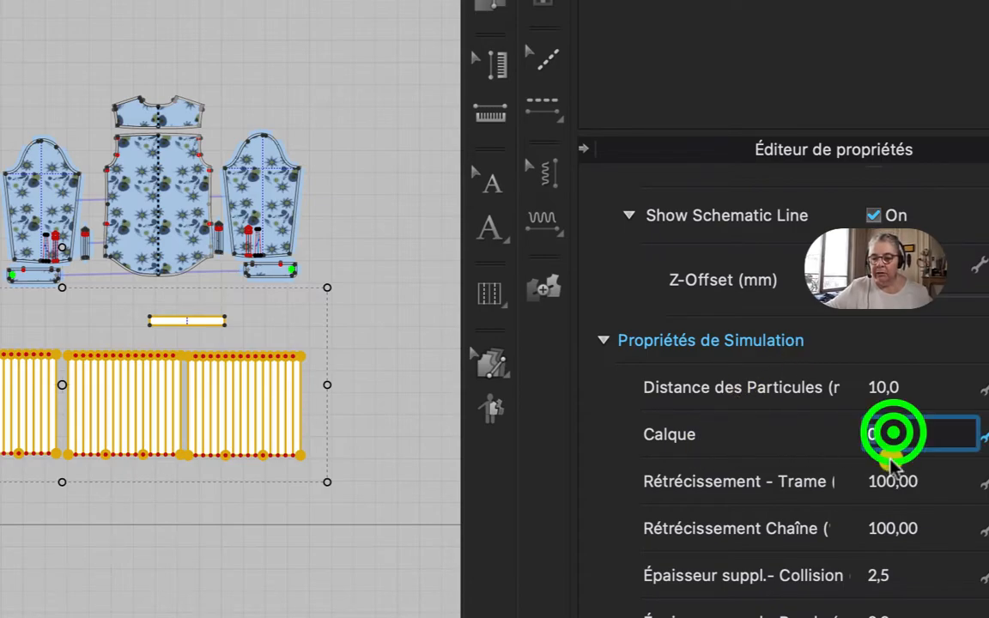
pyautogui.write('1')
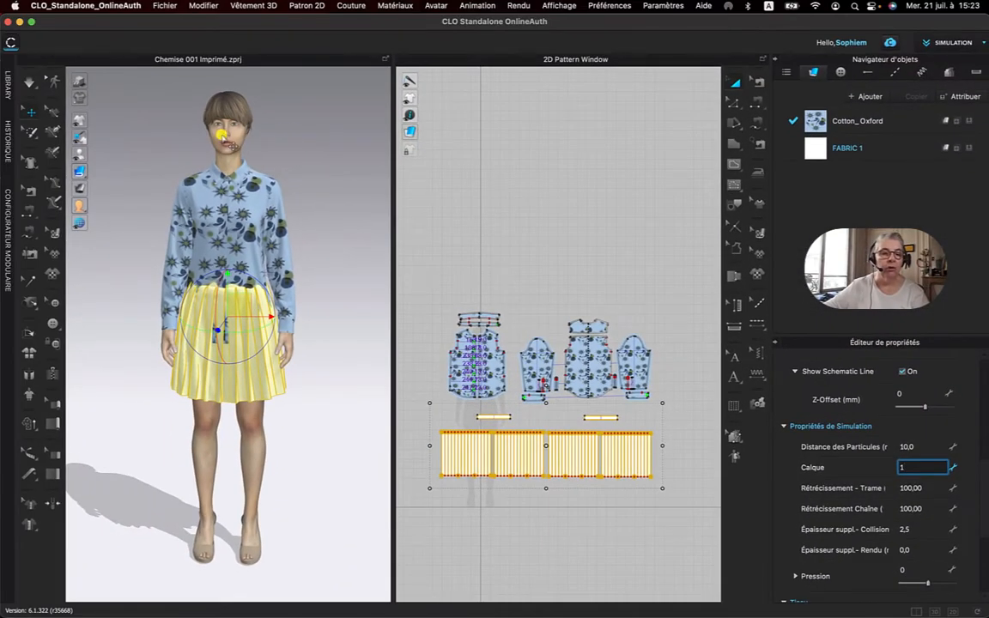
# Simulate the outfit until the skirt settles over the shirt, check it from the side, and stop the simulation
pyautogui.click(27, 84)
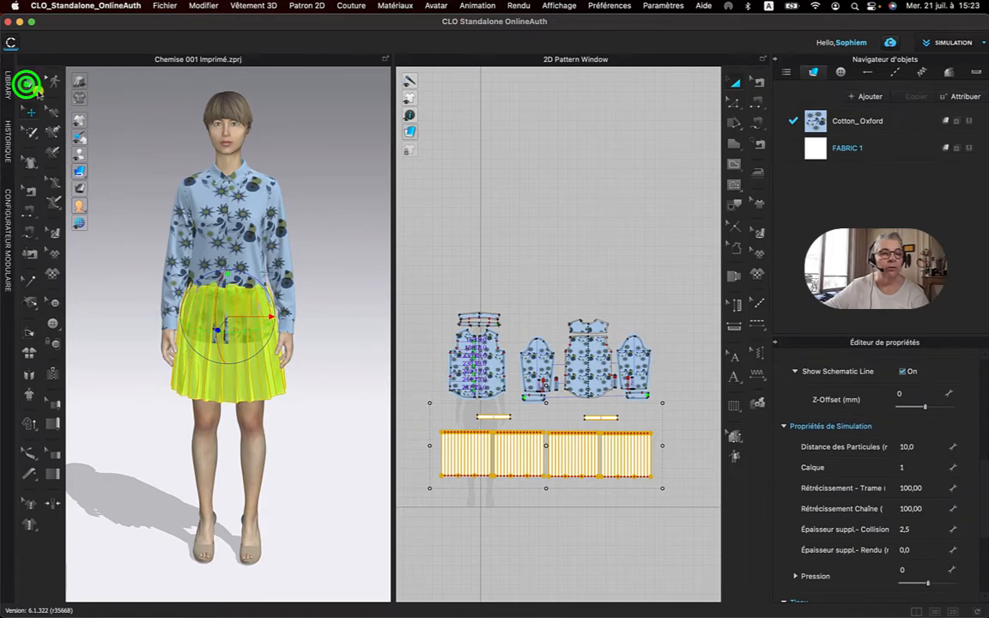
pyautogui.press('space')
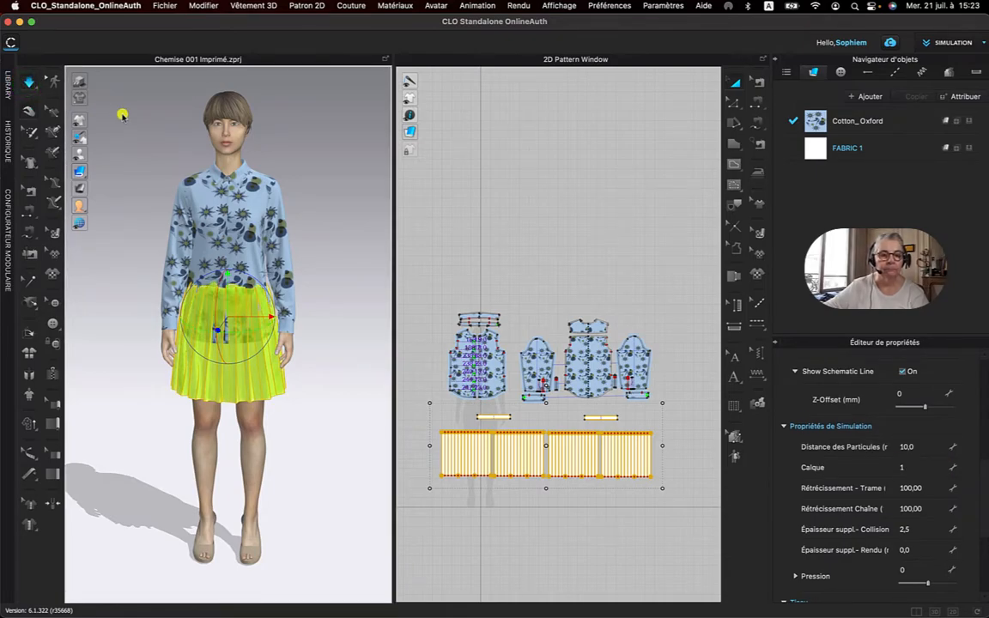
pyautogui.click(123, 114)
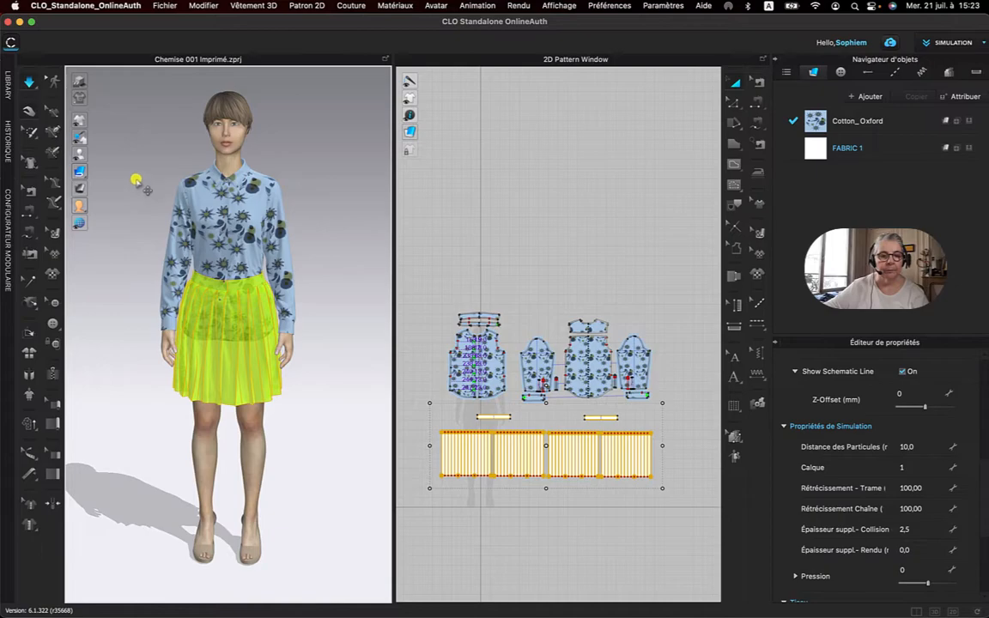
pyautogui.moveTo(133, 177); pyautogui.dragTo(181, 298, button='right')
pyautogui.click(181, 297)
pyautogui.click(27, 84)
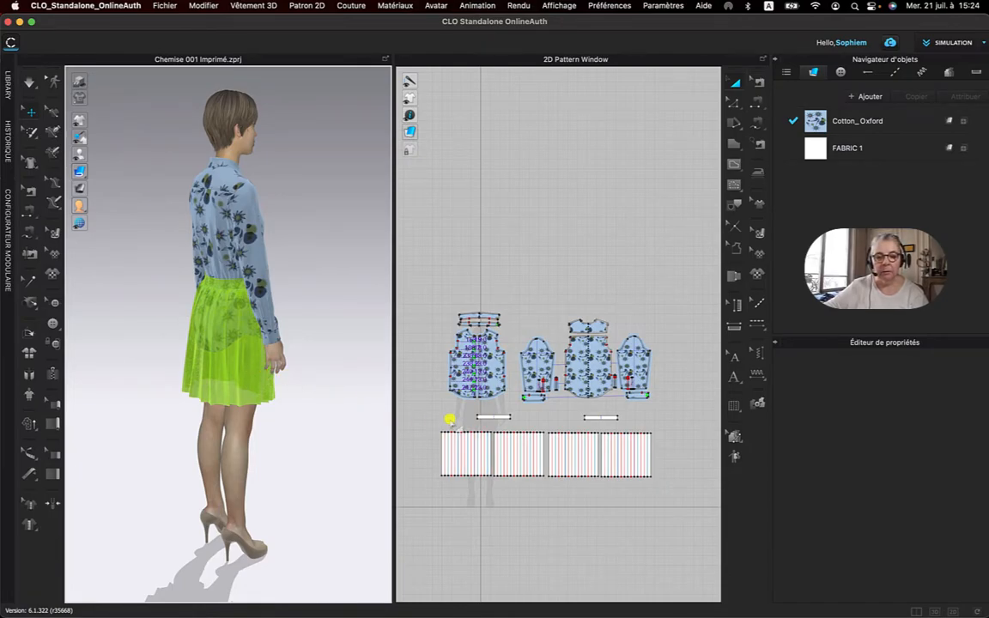
# Reset the simulation layer (Calque) of all the skirt pattern pieces to 0
pyautogui.moveTo(427, 400); pyautogui.dragTo(677, 498)
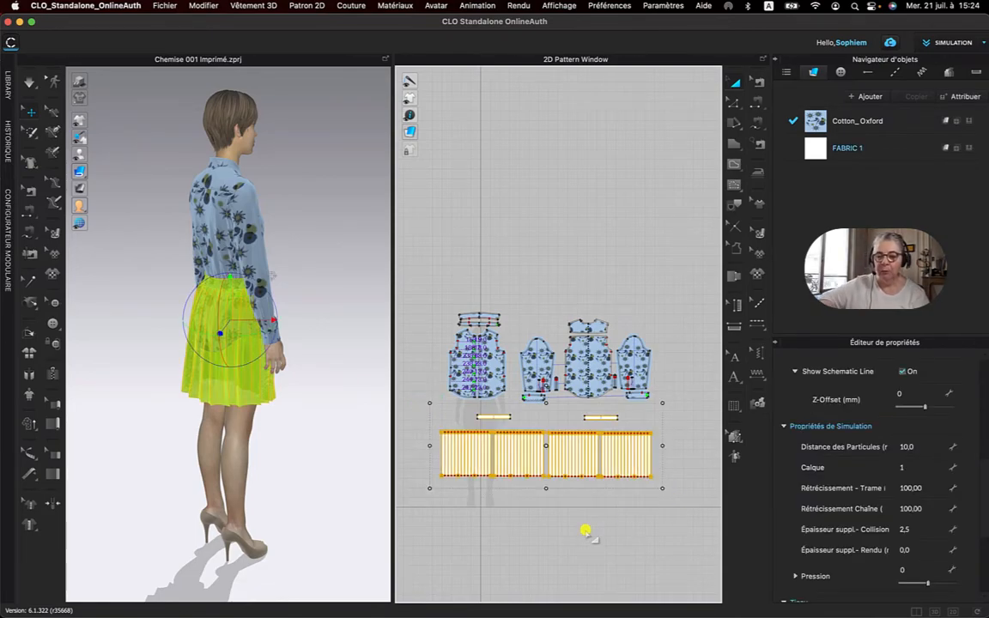
pyautogui.click(905, 468)
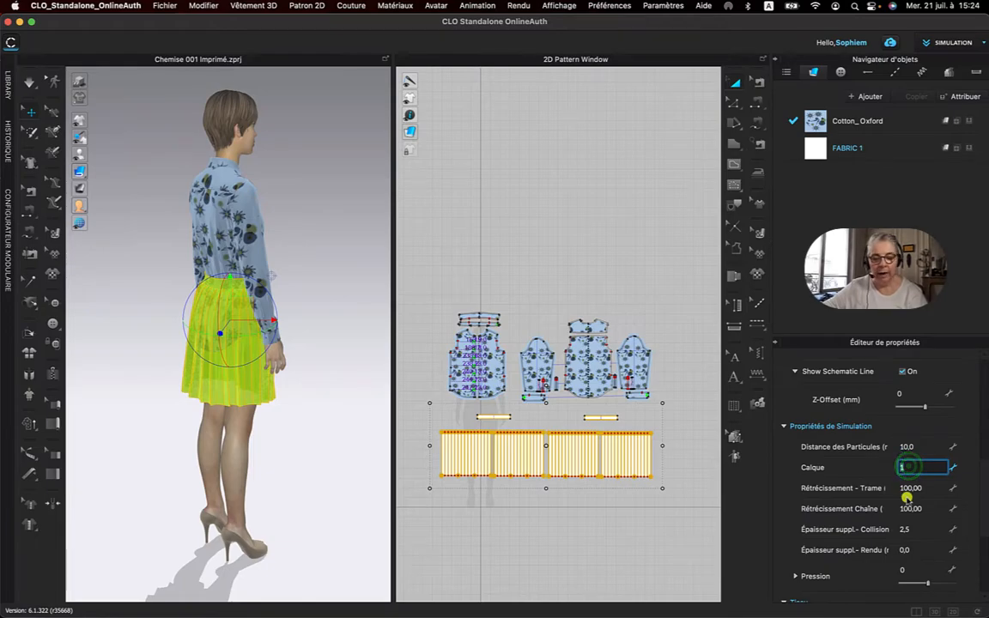
pyautogui.press('Return')
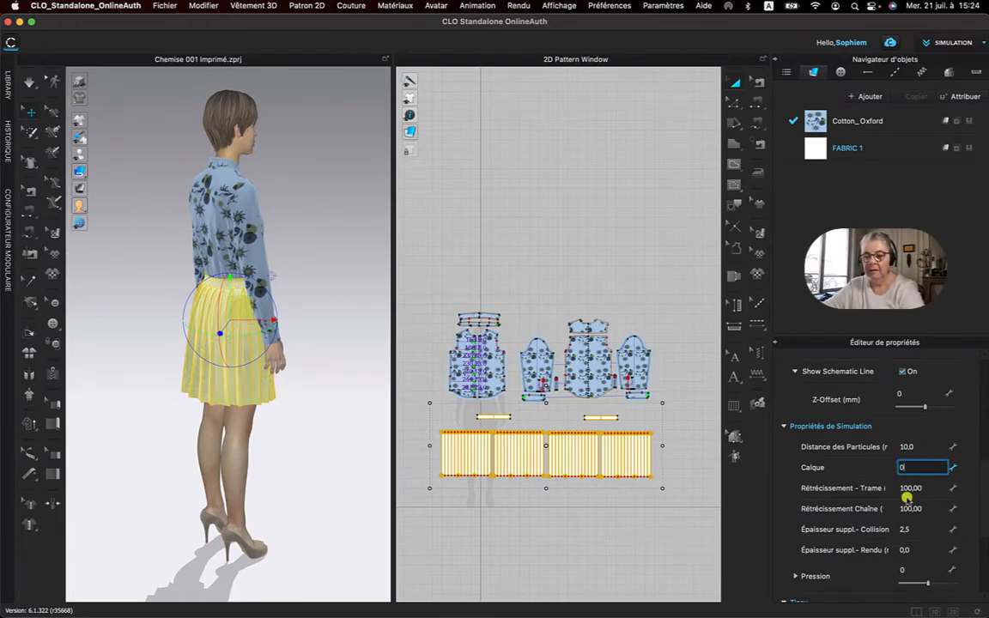
# Move the shirt button that pokes through the front pleats below the waistband back inside the skirt
pyautogui.moveTo(305, 309); pyautogui.dragTo(221, 304, button='right')
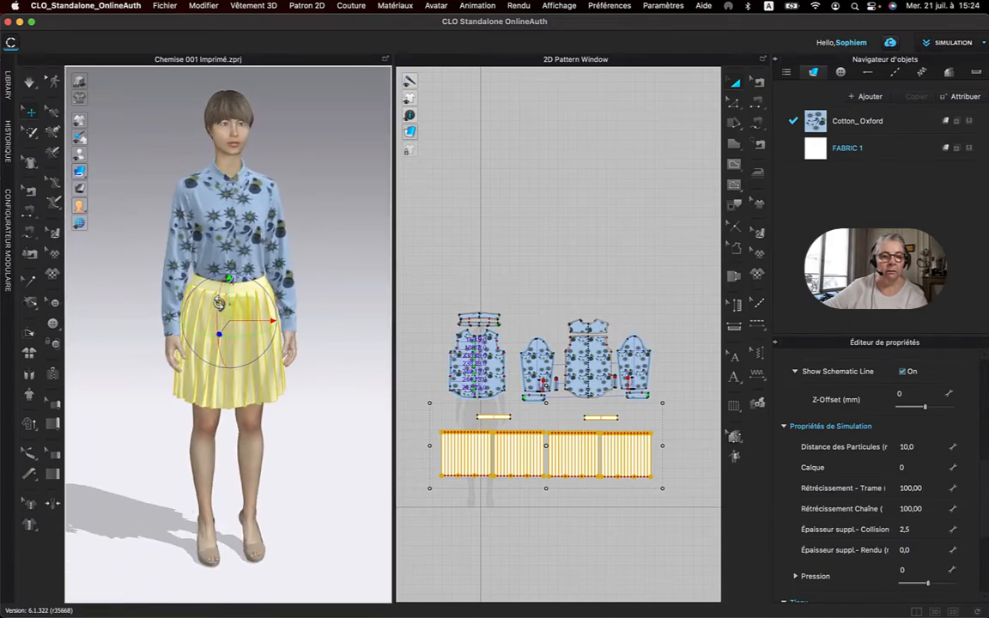
pyautogui.scroll(5, 221, 304)
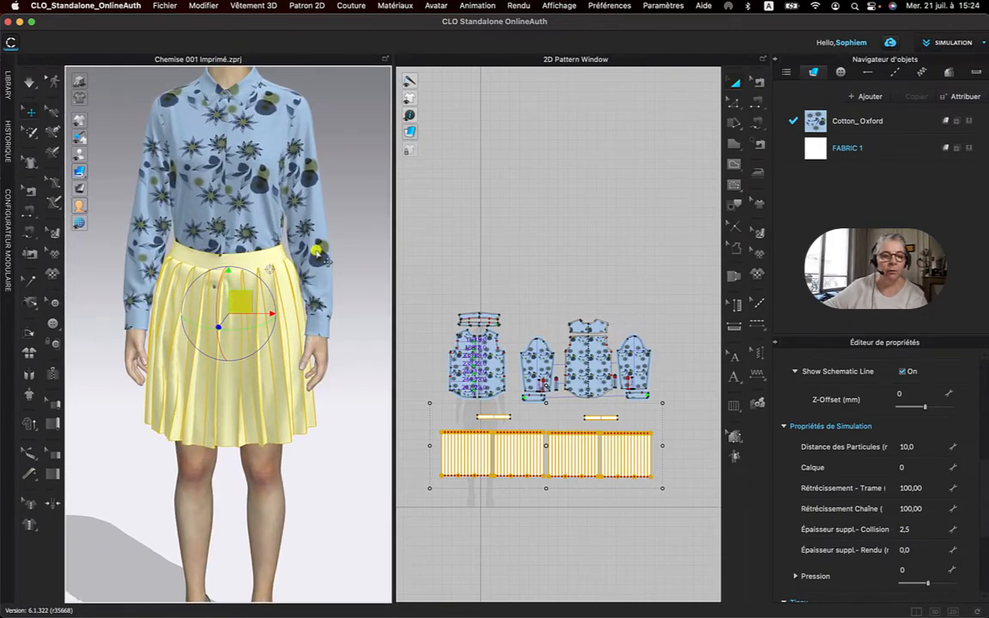
pyautogui.moveTo(341, 235)
pyautogui.mouseDown(button='right')
pyautogui.moveTo(258, 240)
pyautogui.moveTo(305, 243)
pyautogui.mouseUp(button='right')
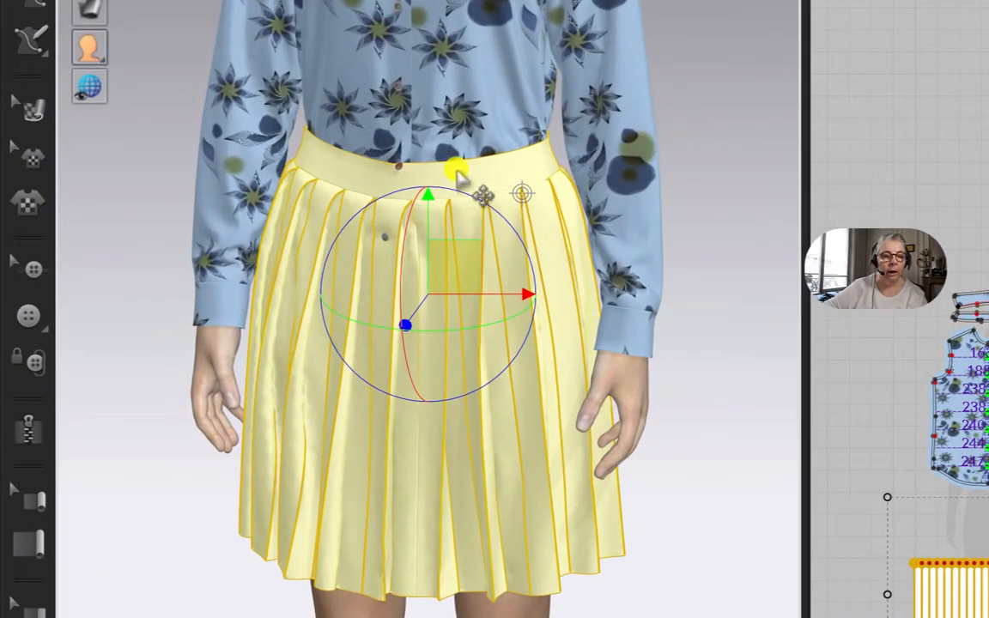
pyautogui.scroll(5, 430, 170)
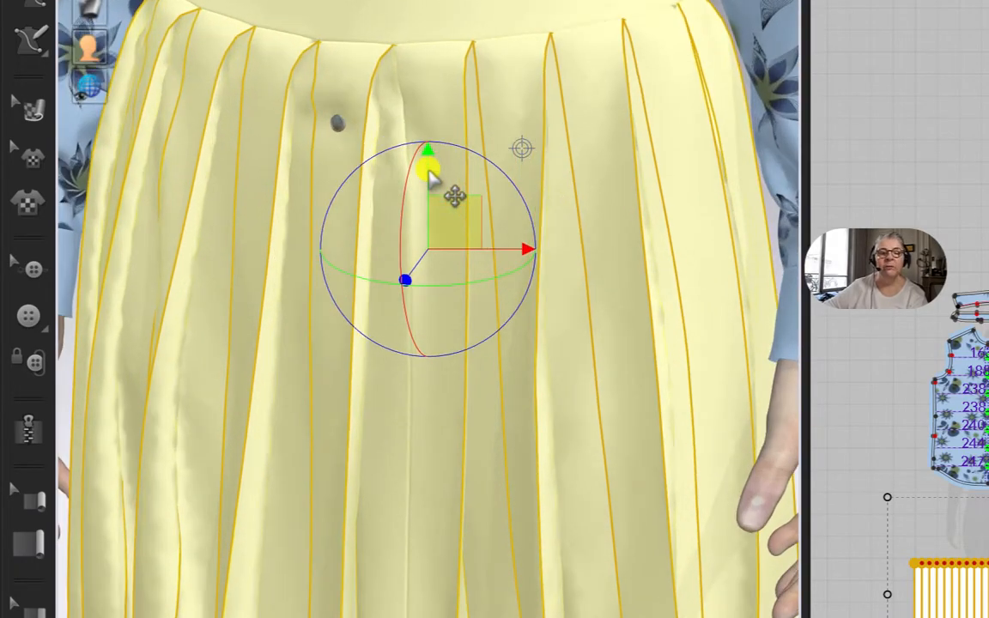
pyautogui.click(33, 273)
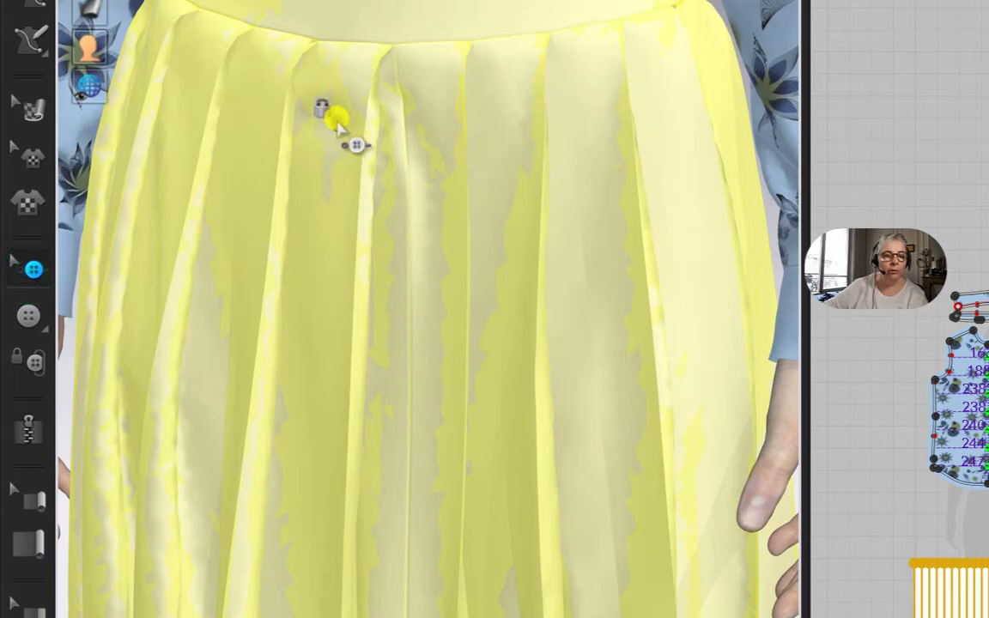
pyautogui.click(337, 124)
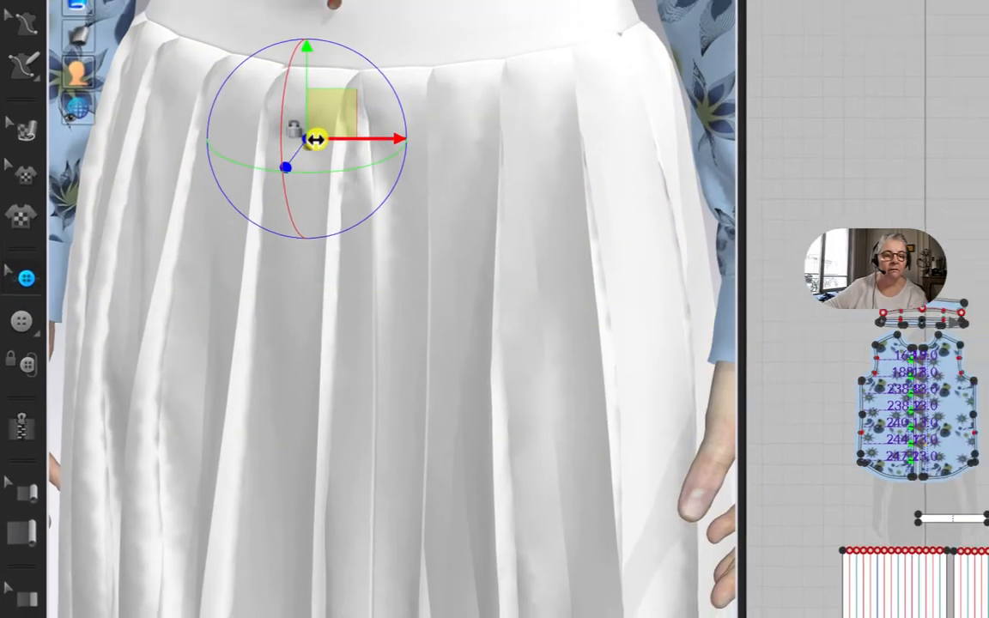
pyautogui.moveTo(446, 140); pyautogui.dragTo(397, 144, button='right')
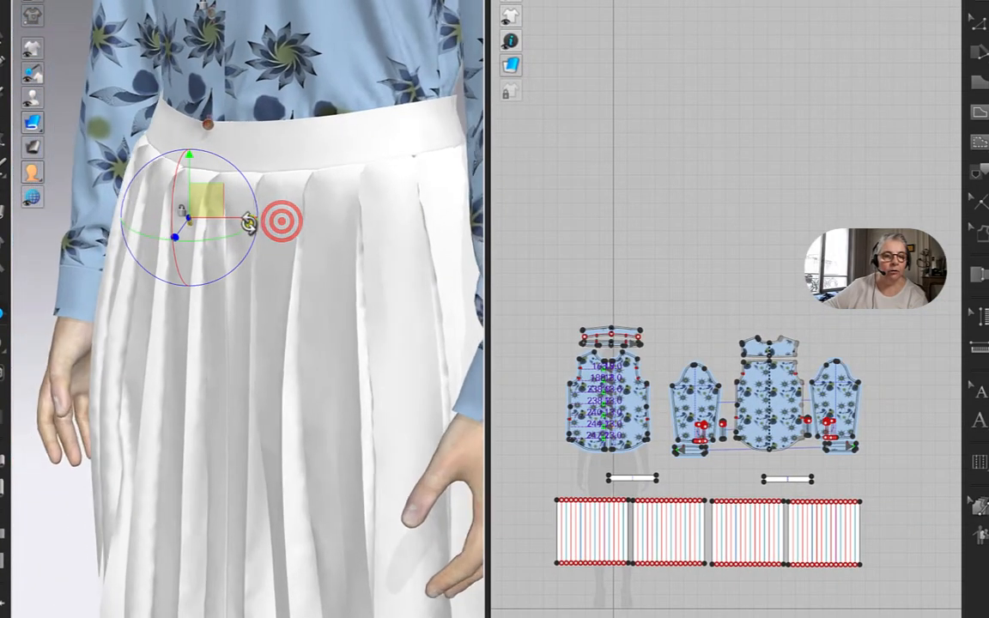
pyautogui.moveTo(248, 224); pyautogui.dragTo(205, 225, button='right')
pyautogui.moveTo(200, 217); pyautogui.dragTo(205, 217)
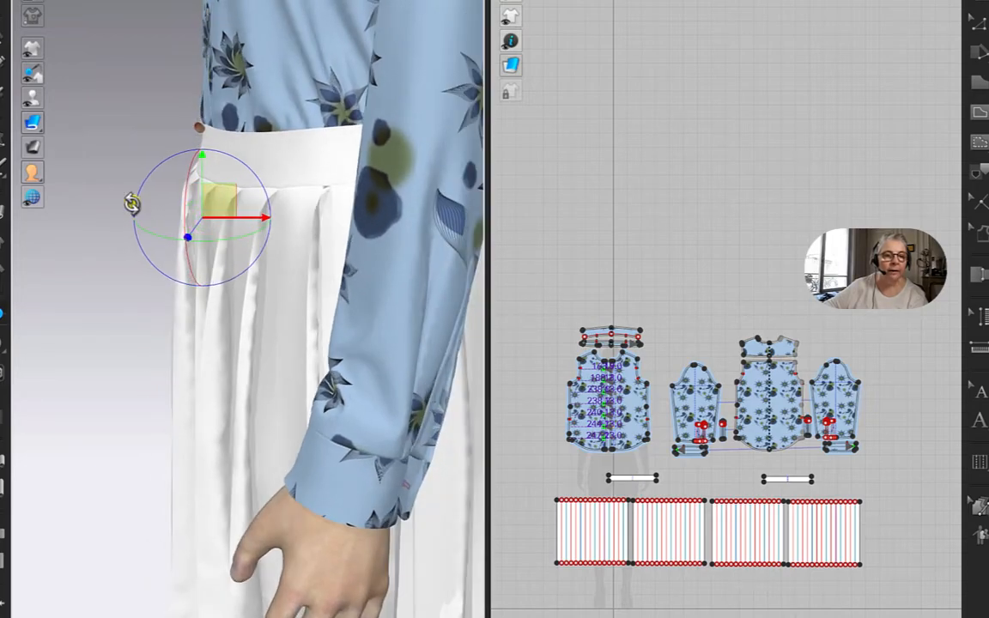
# Move the shirt button that pokes through at the skirt's waistband slightly up and inward toward the body
pyautogui.click(107, 194)
pyautogui.moveTo(106, 194); pyautogui.dragTo(214, 165, button='right')
pyautogui.moveTo(208, 157); pyautogui.dragTo(208, 129)
pyautogui.moveTo(294, 132); pyautogui.dragTo(215, 130, button='right')
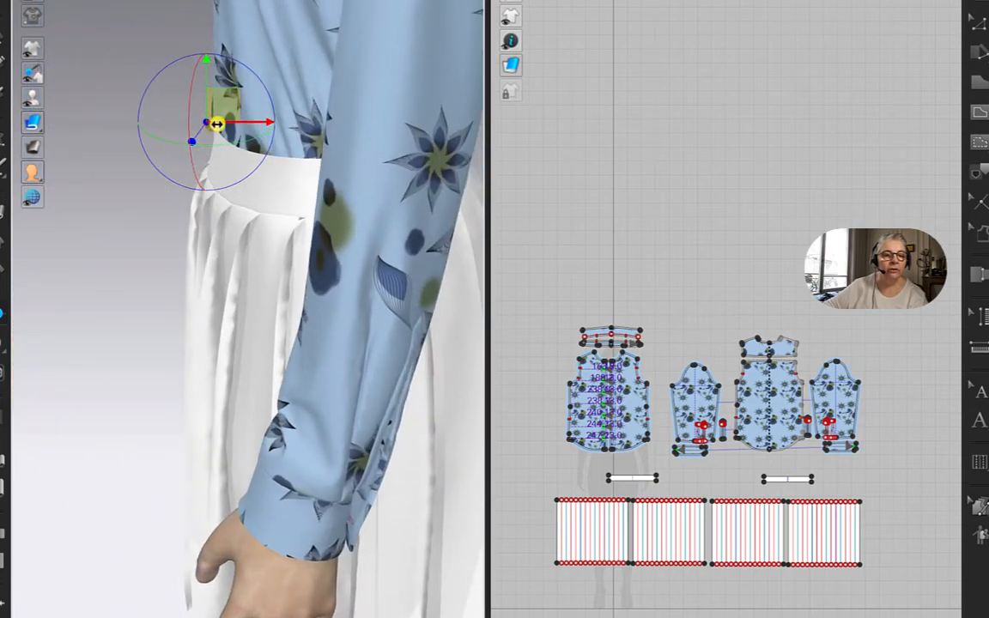
pyautogui.moveTo(216, 121); pyautogui.dragTo(227, 123)
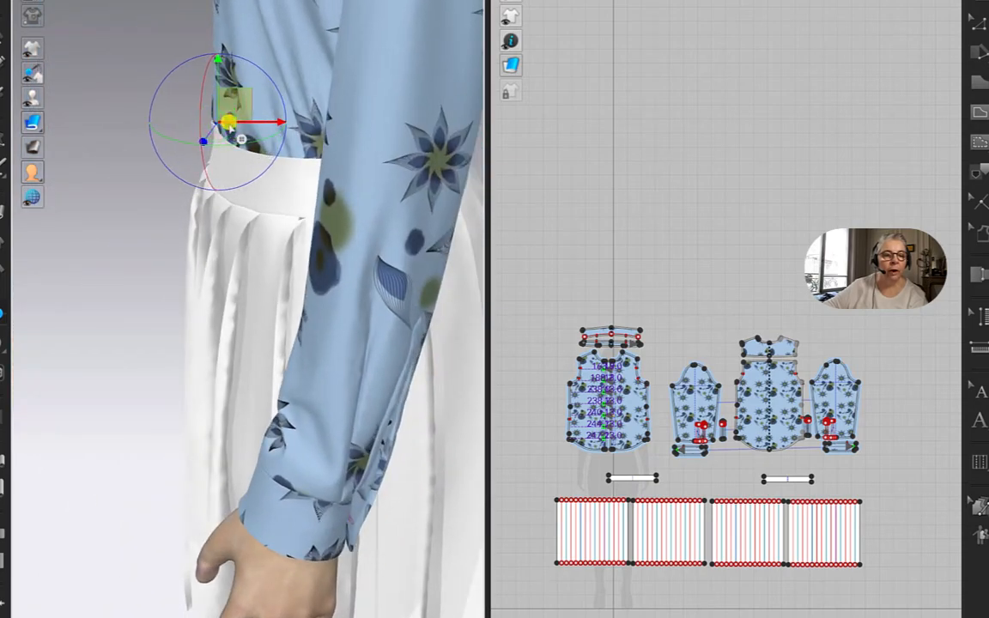
pyautogui.moveTo(101, 136)
pyautogui.mouseDown(button='right')
pyautogui.moveTo(192, 144)
pyautogui.moveTo(184, 121)
pyautogui.mouseUp(button='right')
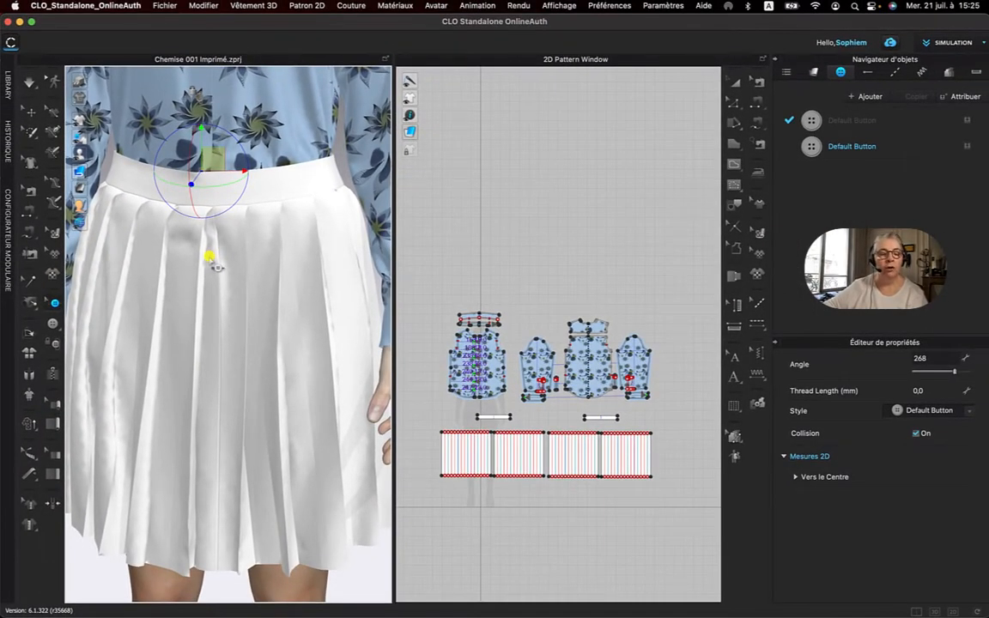
# Select all the skirt pattern pieces and look through their line, simulation and fabric properties
pyautogui.click(31, 111)
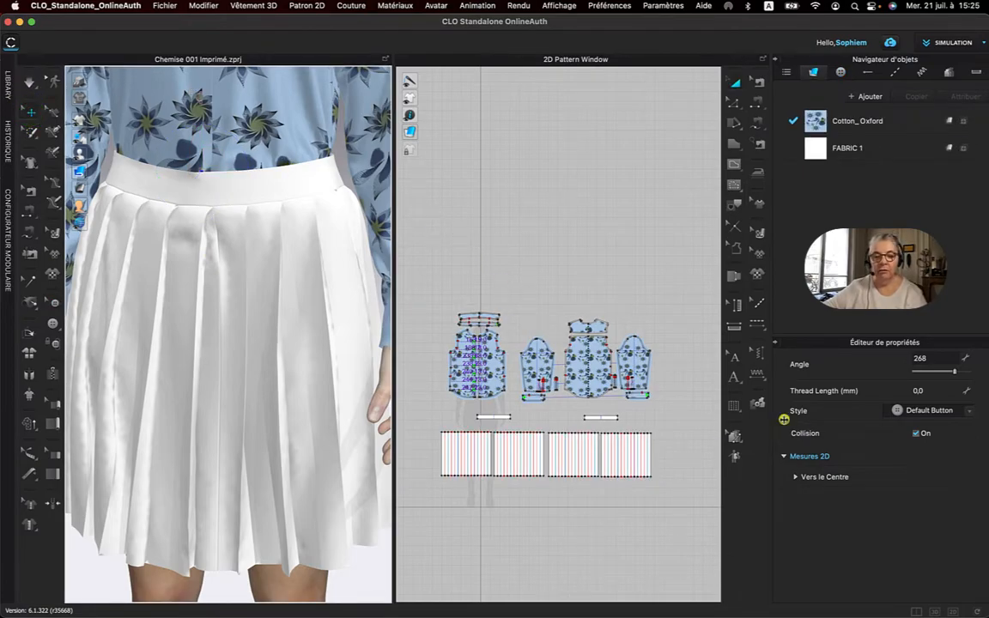
pyautogui.moveTo(421, 405); pyautogui.dragTo(660, 492)
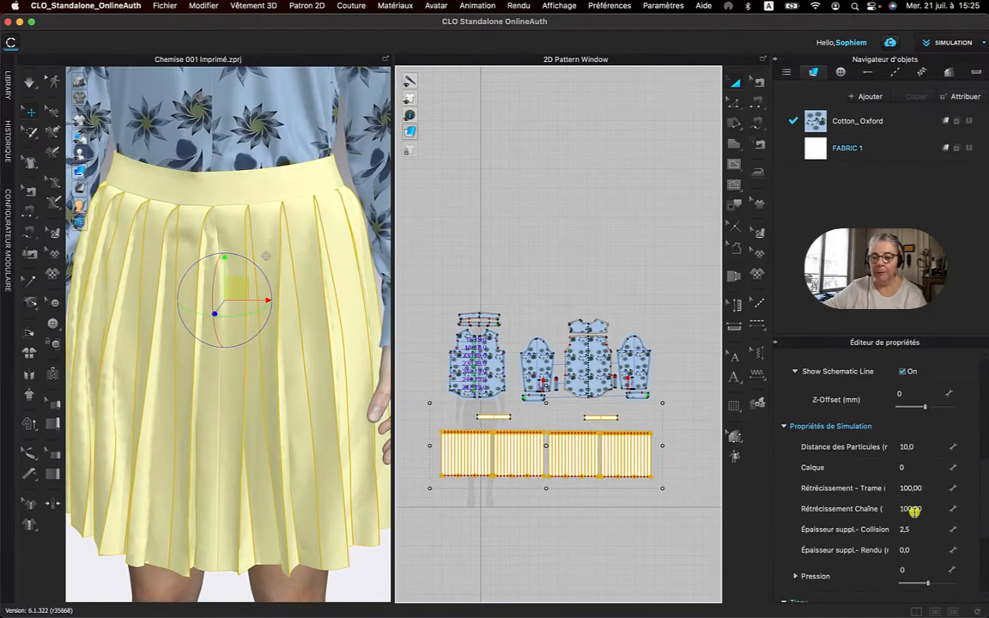
pyautogui.scroll(-4, 915, 510)
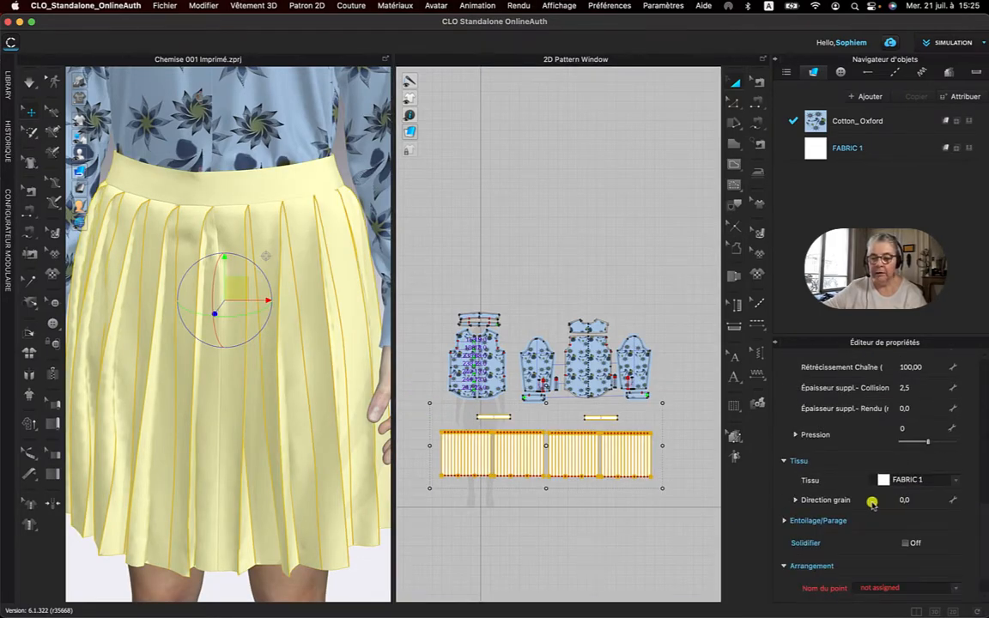
pyautogui.scroll(-1, 847, 516)
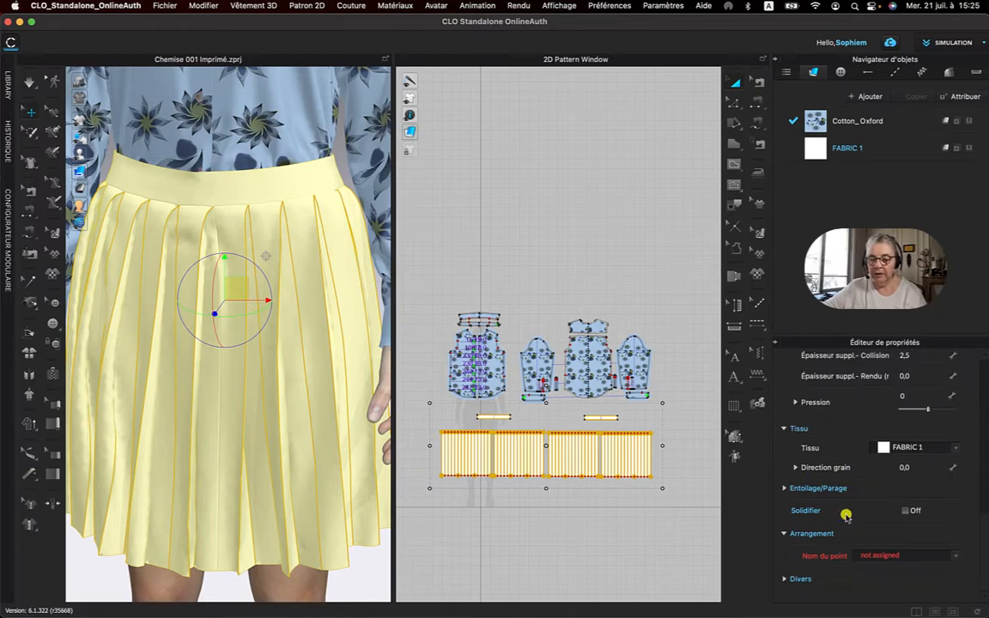
pyautogui.scroll(1, 846, 515)
pyautogui.scroll(10, 846, 515)
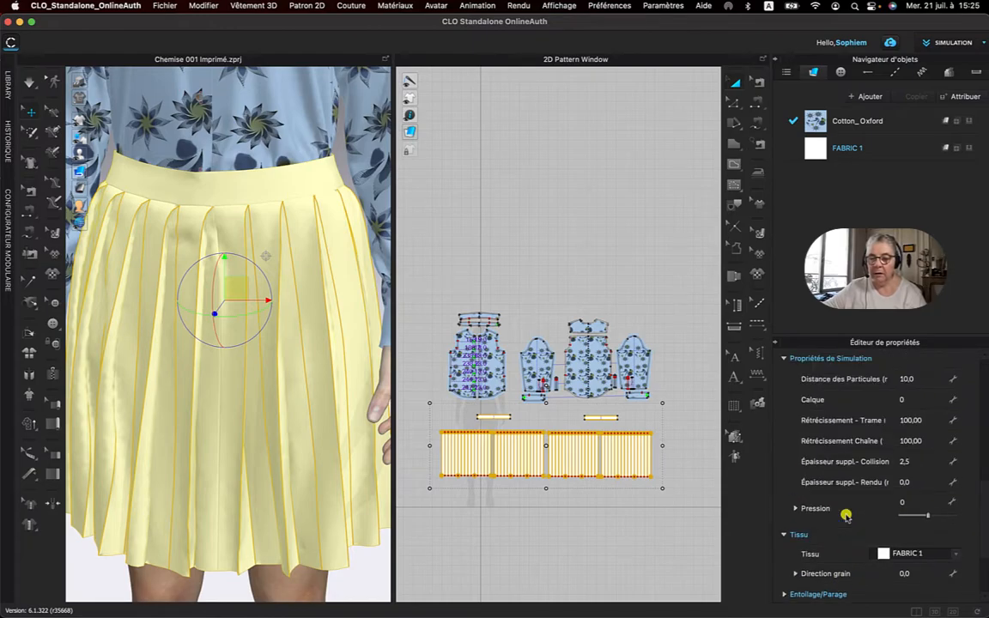
pyautogui.scroll(6, 847, 515)
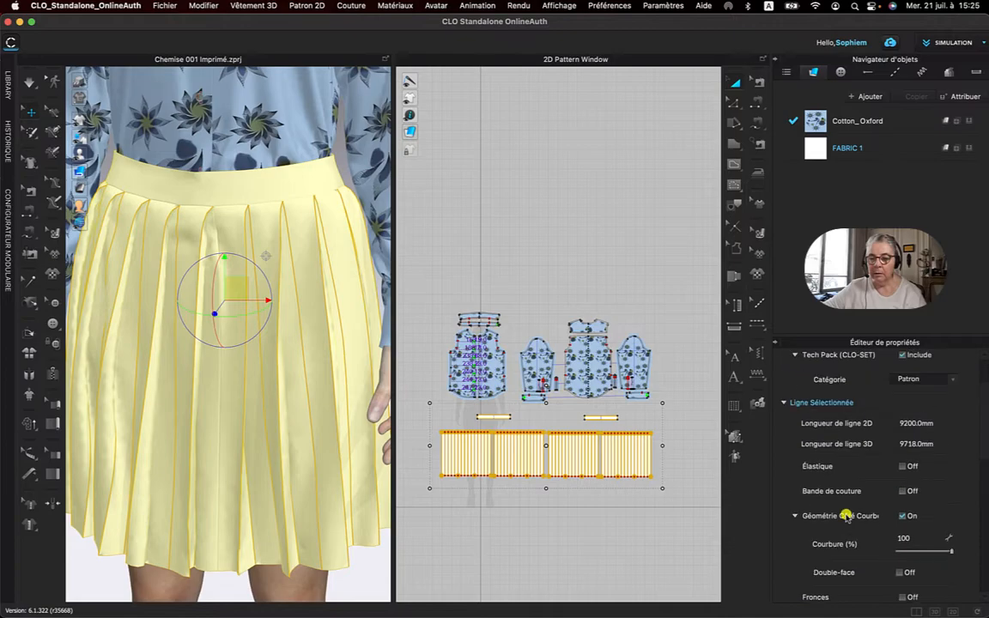
pyautogui.scroll(-8, 847, 514)
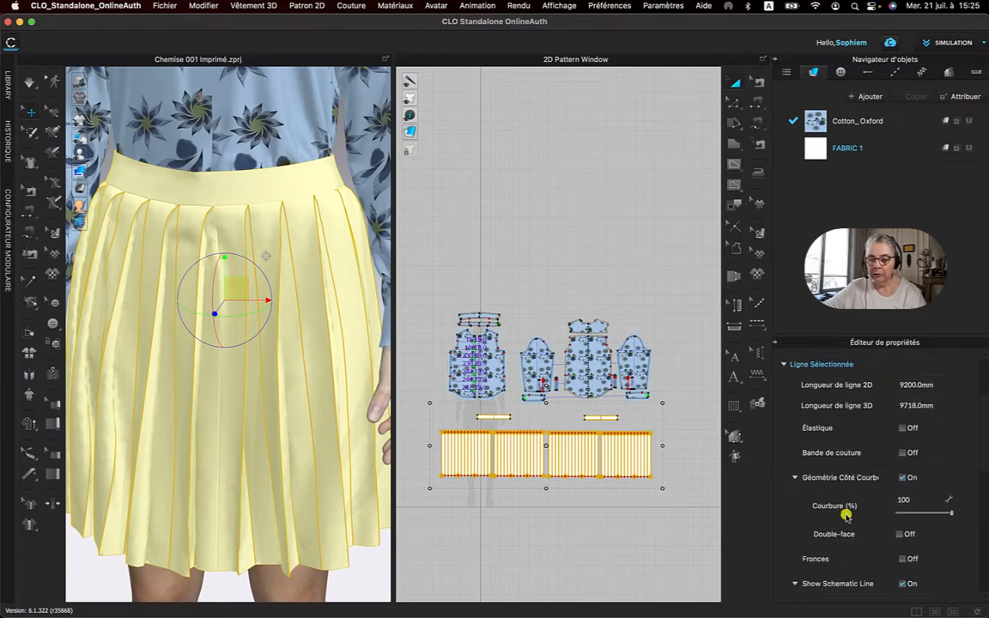
# Change the colour of FABRIC 1 to the dark blue #36465F sampled from the shirt's floral print
pyautogui.click(848, 151)
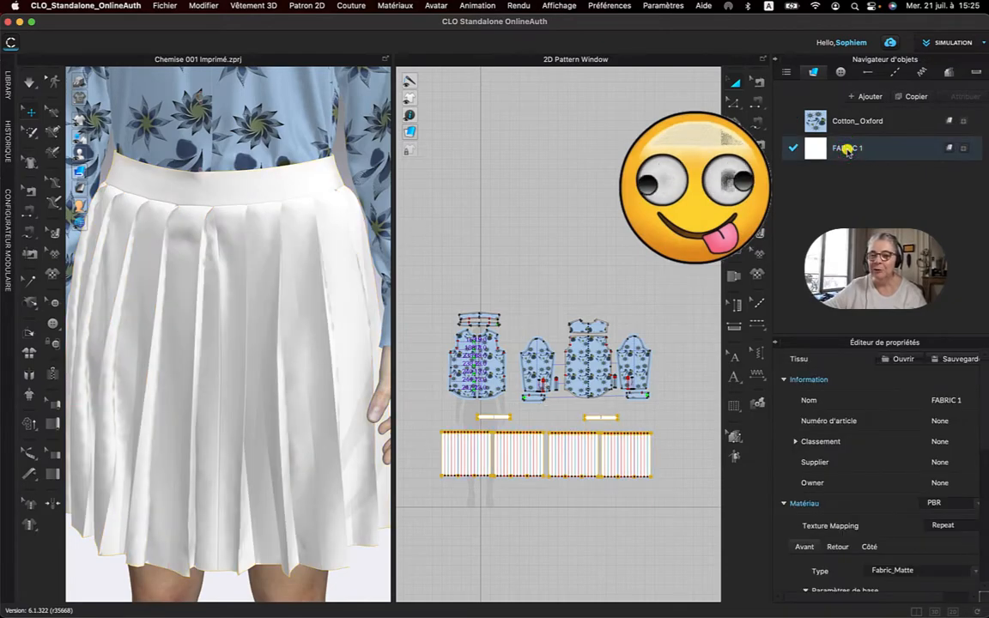
pyautogui.scroll(-5, 873, 464)
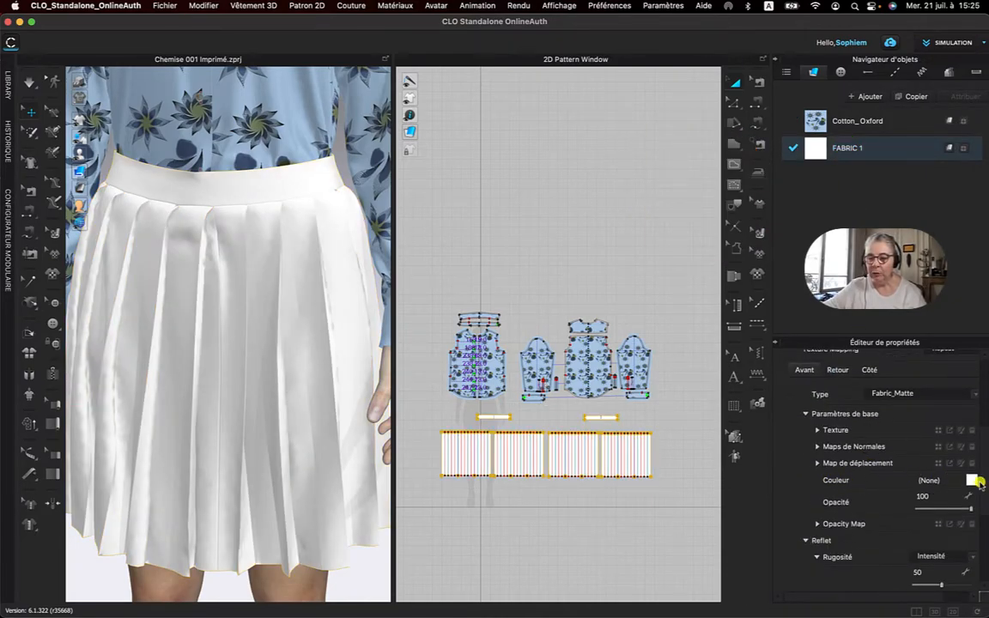
pyautogui.click(971, 481)
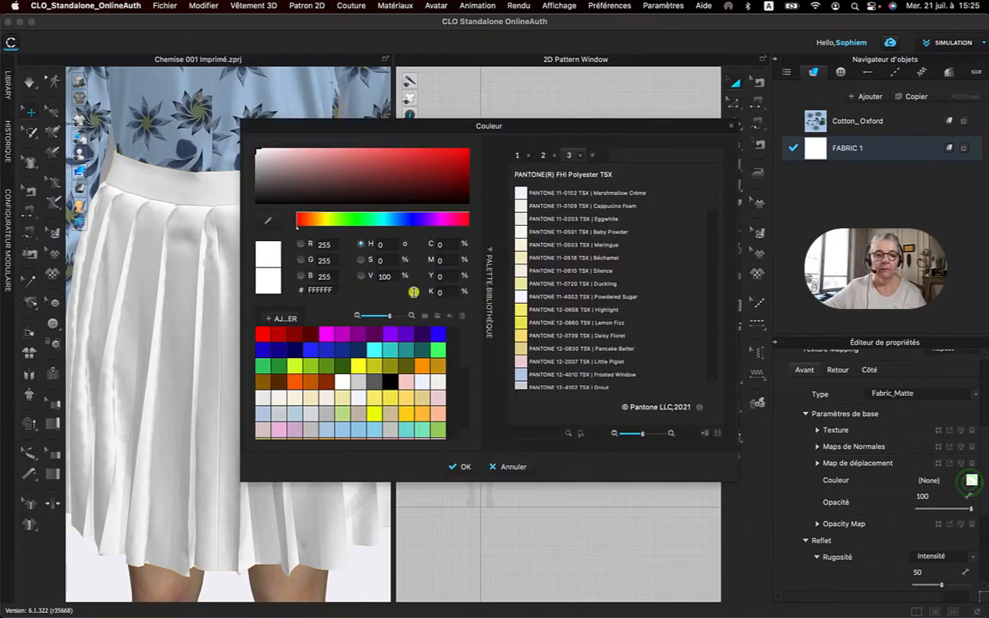
pyautogui.click(266, 222)
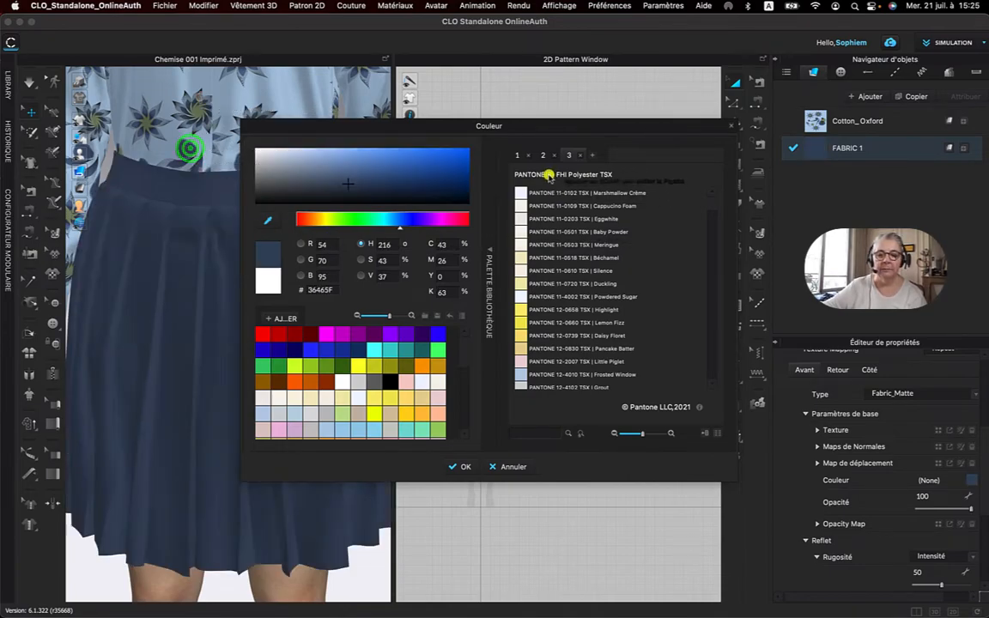
pyautogui.press('Escape')
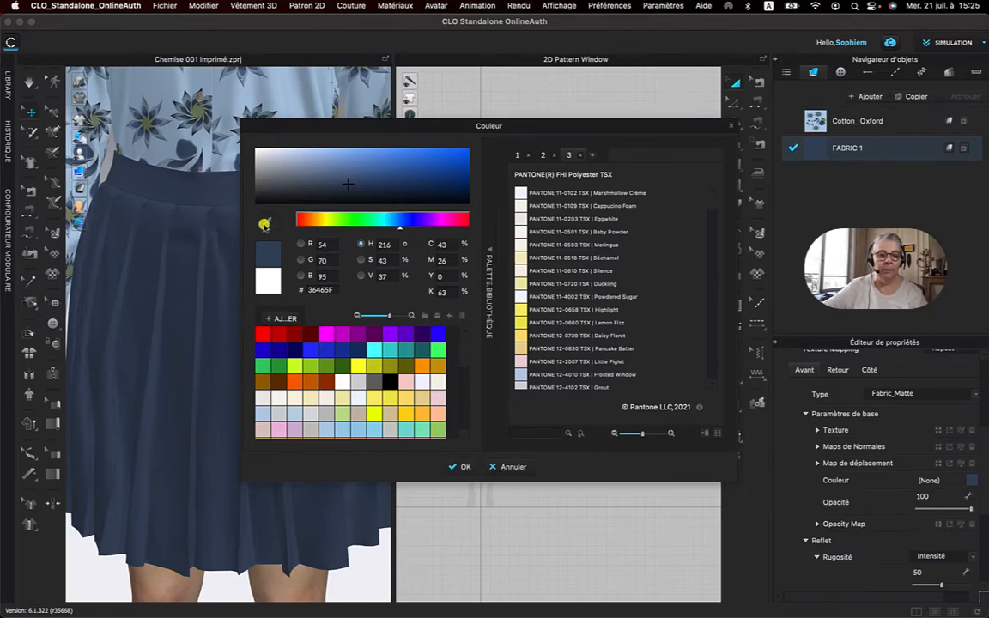
pyautogui.click(463, 468)
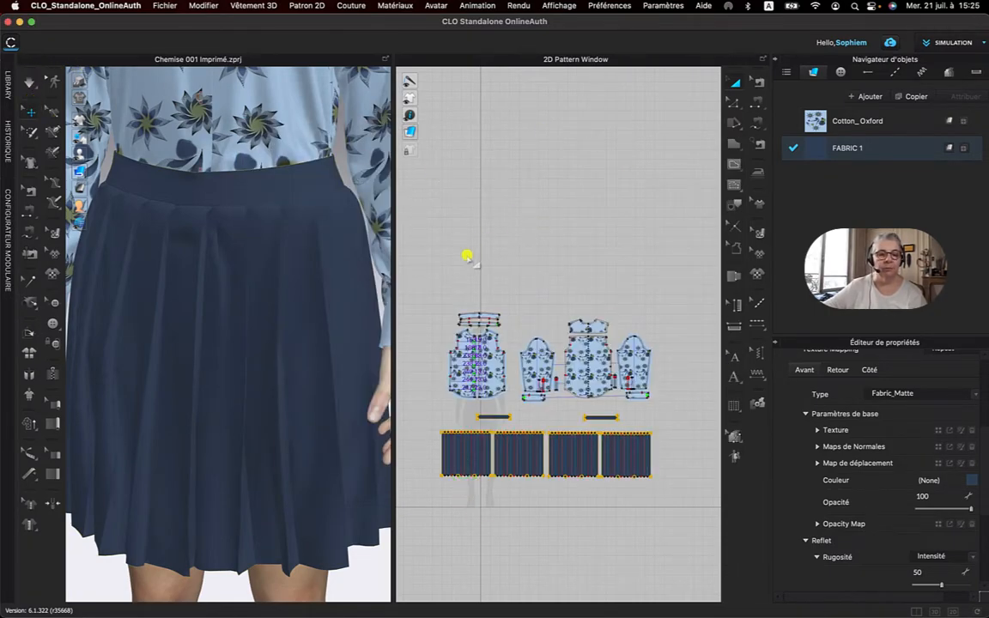
# View the whole avatar in the recoloured outfit from the front (Avant)
pyautogui.scroll(-10, 357, 258)
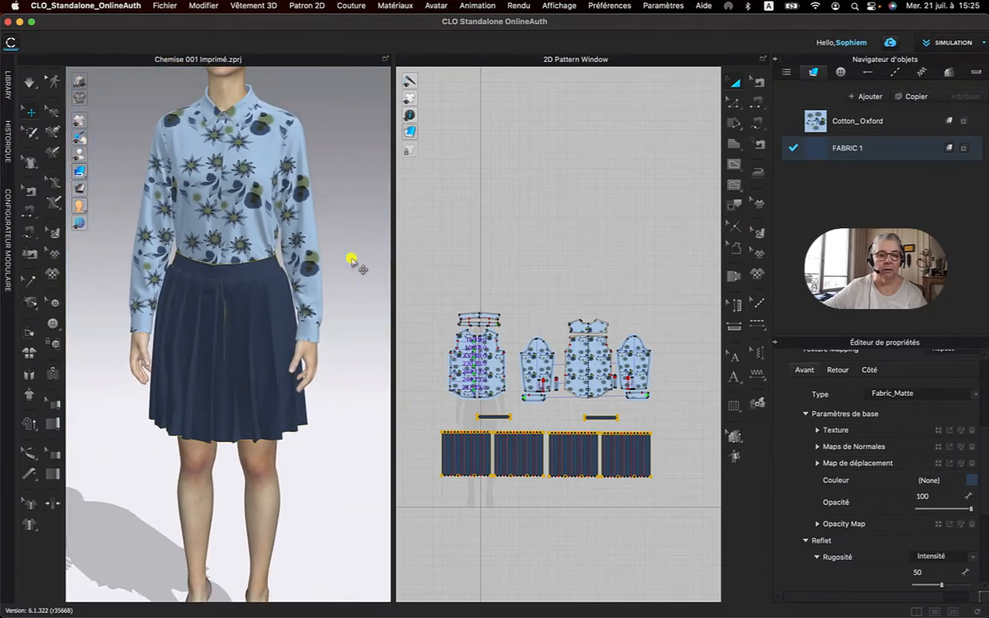
pyautogui.rightClick(345, 215)
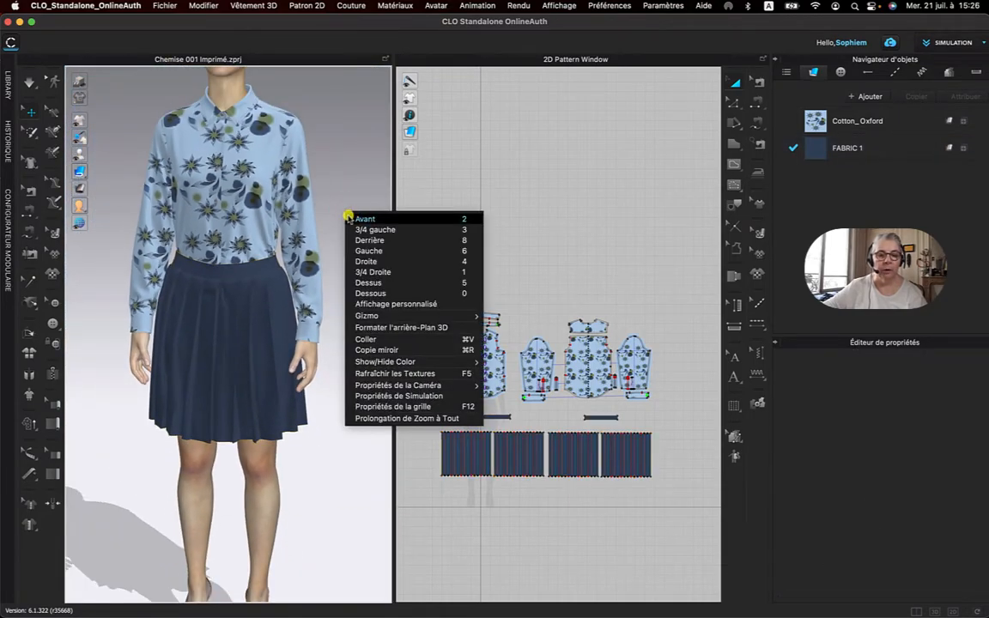
pyautogui.click(361, 220)
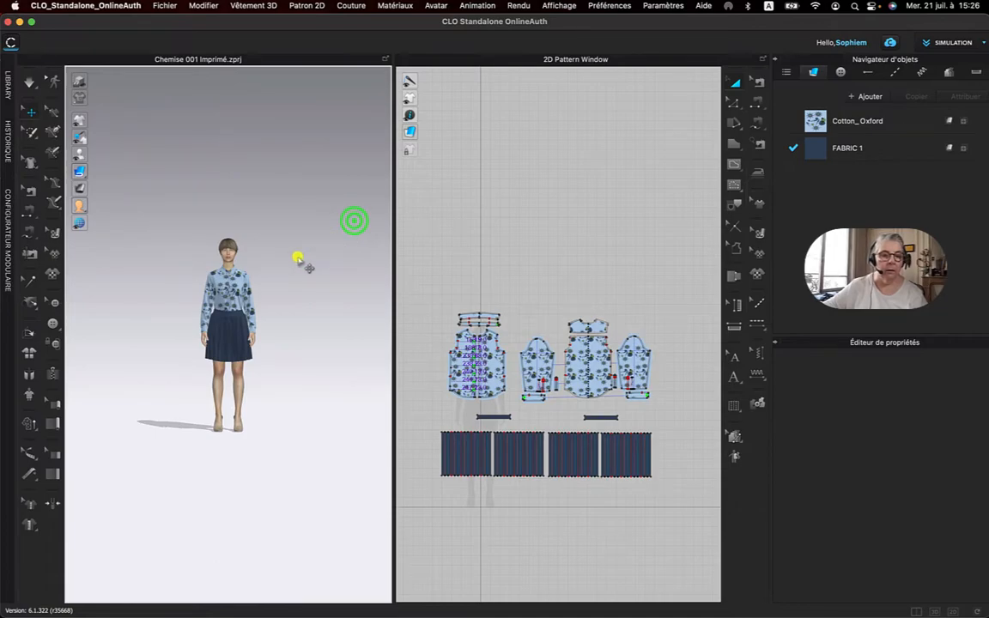
pyautogui.scroll(6, 299, 257)
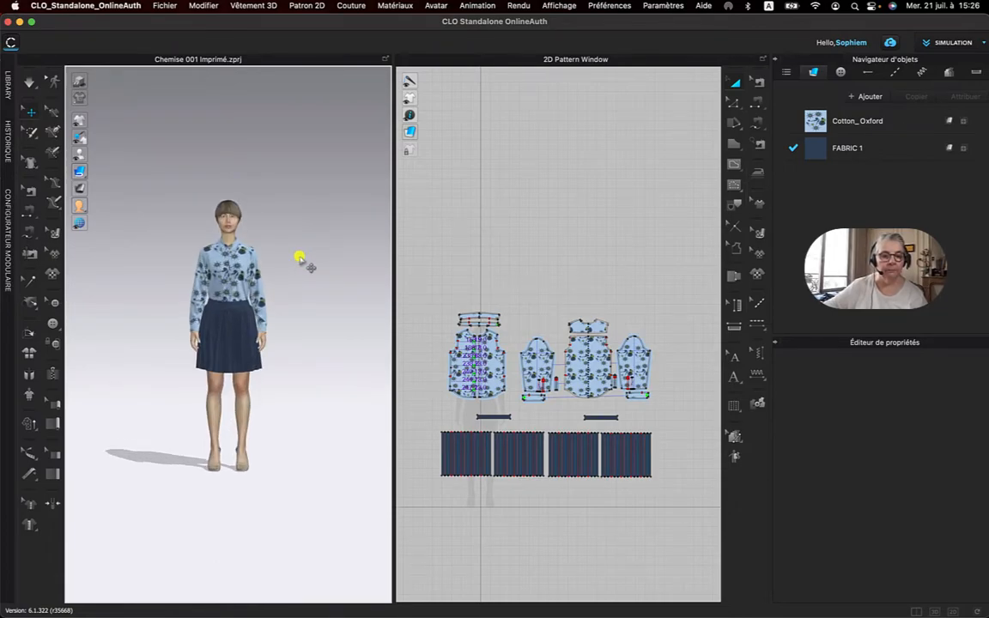
pyautogui.scroll(3, 300, 258)
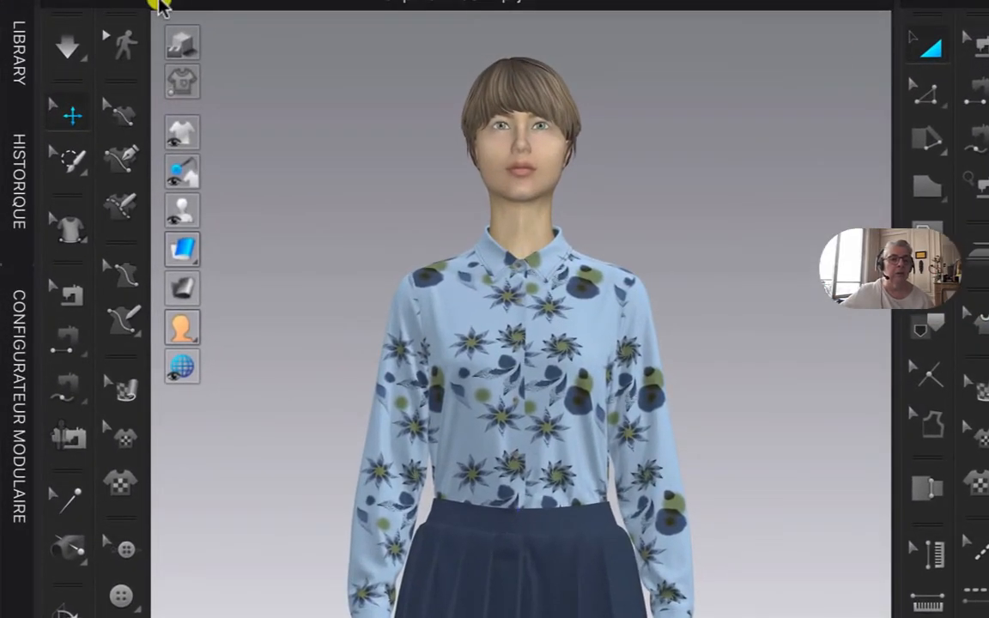
# Browse the avatar library to the Motion folder of Female_V2
pyautogui.click(16, 74)
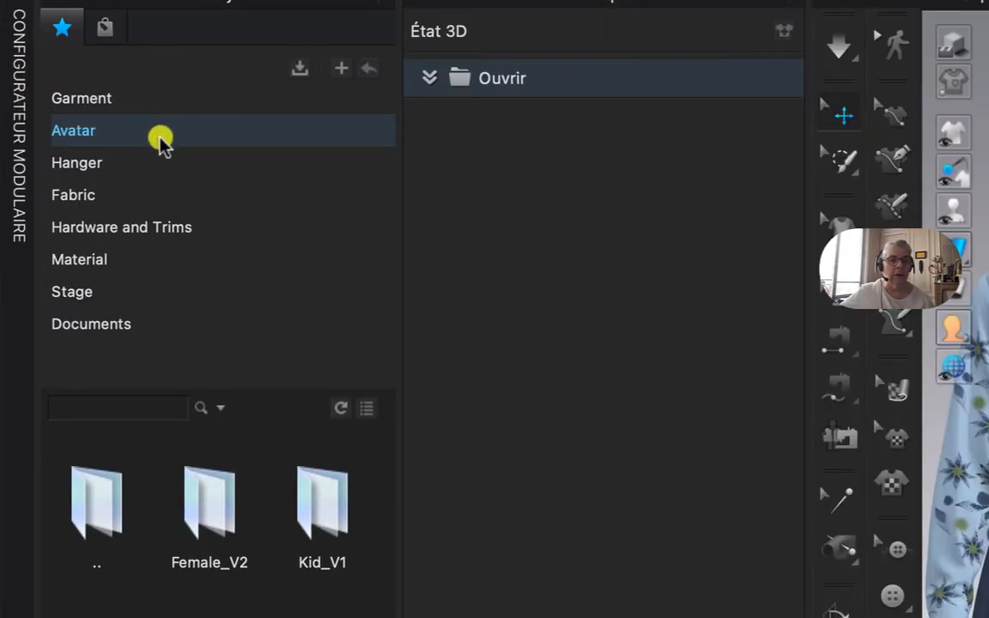
pyautogui.click(296, 481)
pyautogui.click(227, 531)
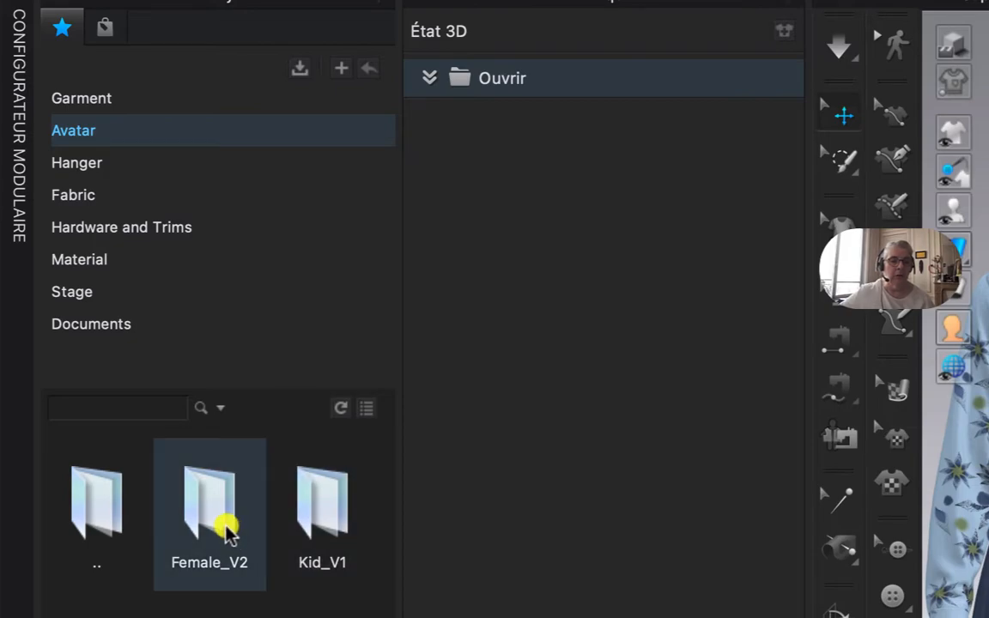
pyautogui.doubleClick(206, 511)
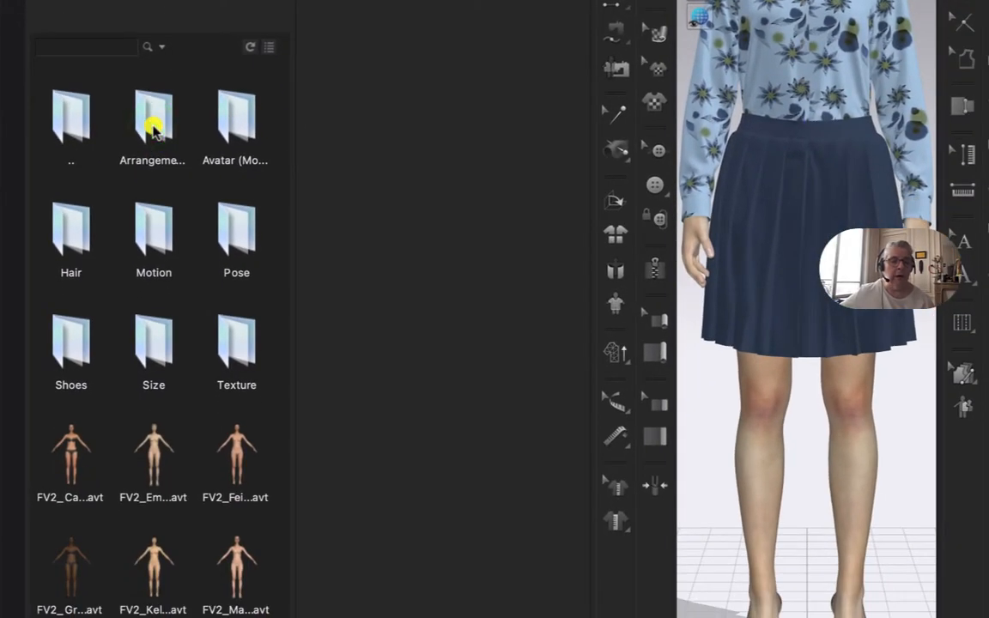
pyautogui.click(162, 249)
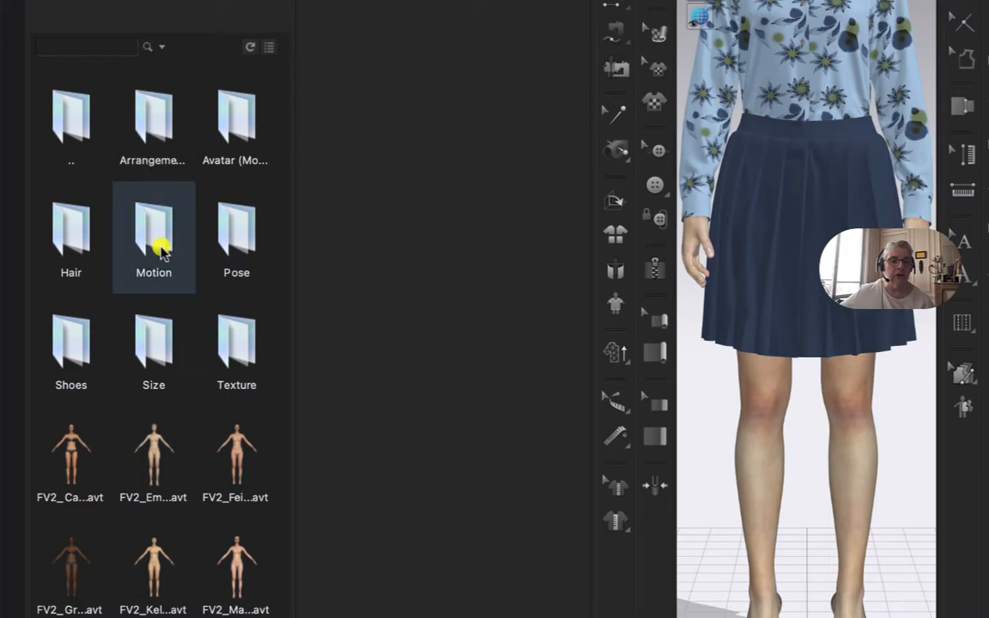
pyautogui.doubleClick(158, 249)
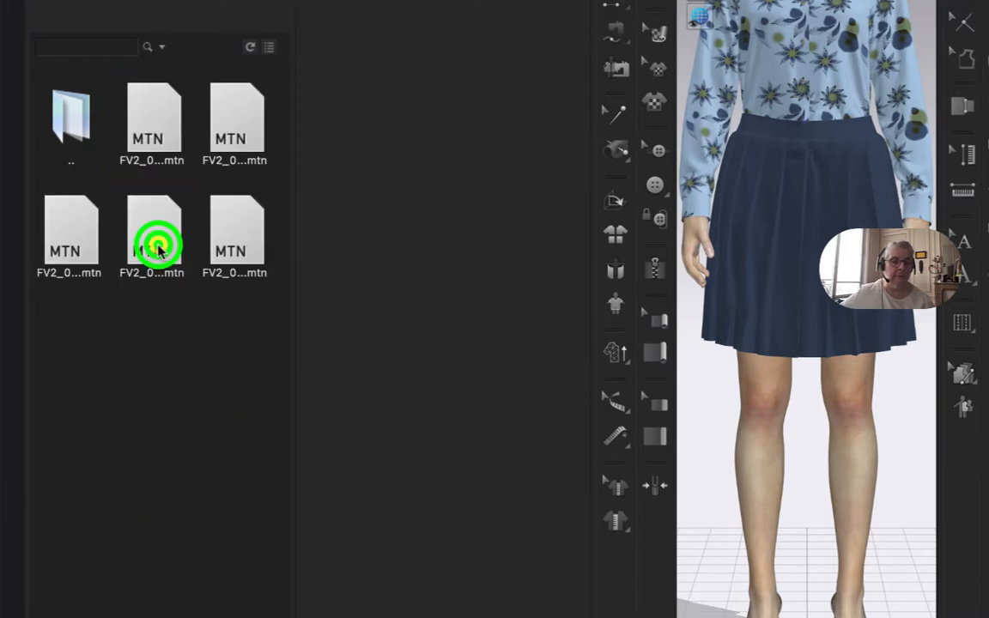
# Load the motion FV2_01_No_Hands_Pose.mtn, moving the avatar and garment to the start position with a 30 FPS transition animation
pyautogui.click(169, 133)
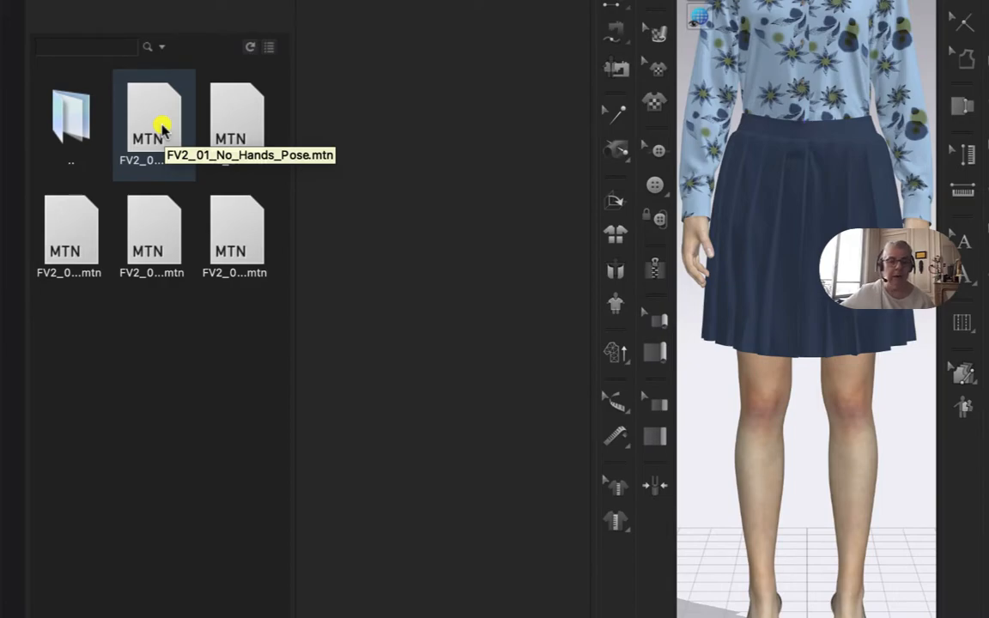
pyautogui.doubleClick(163, 129)
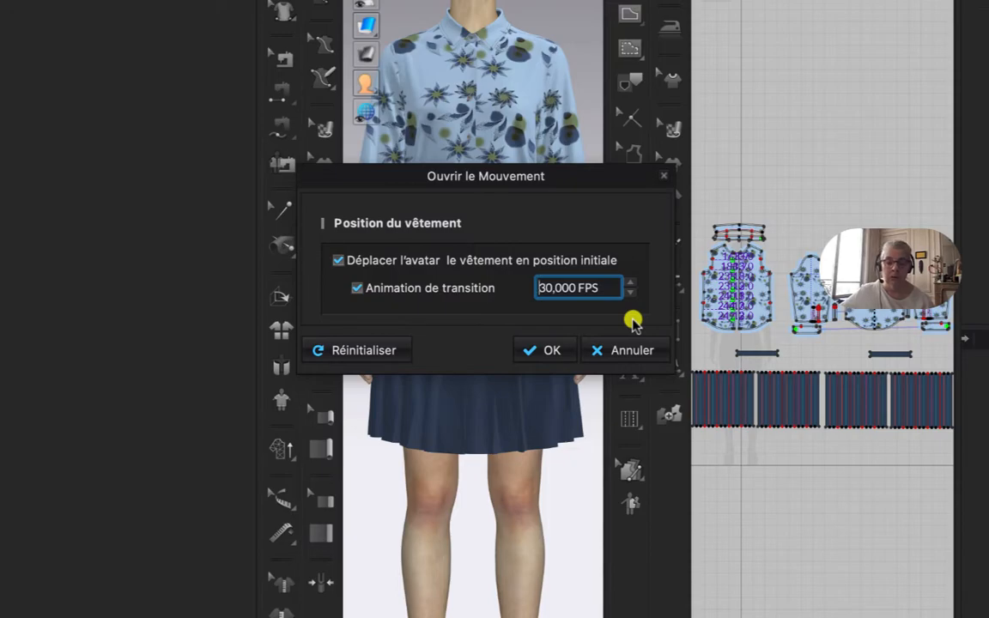
pyautogui.click(549, 352)
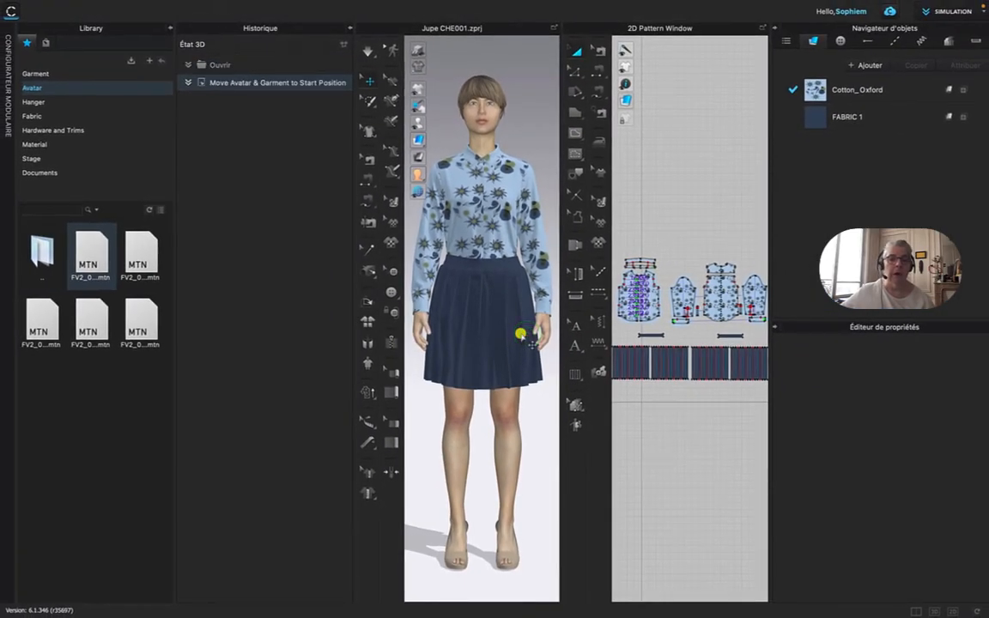
# Collapse the history and library, switch to the Animation workspace and accept the simulation quality Animation (stable)
pyautogui.click(345, 29)
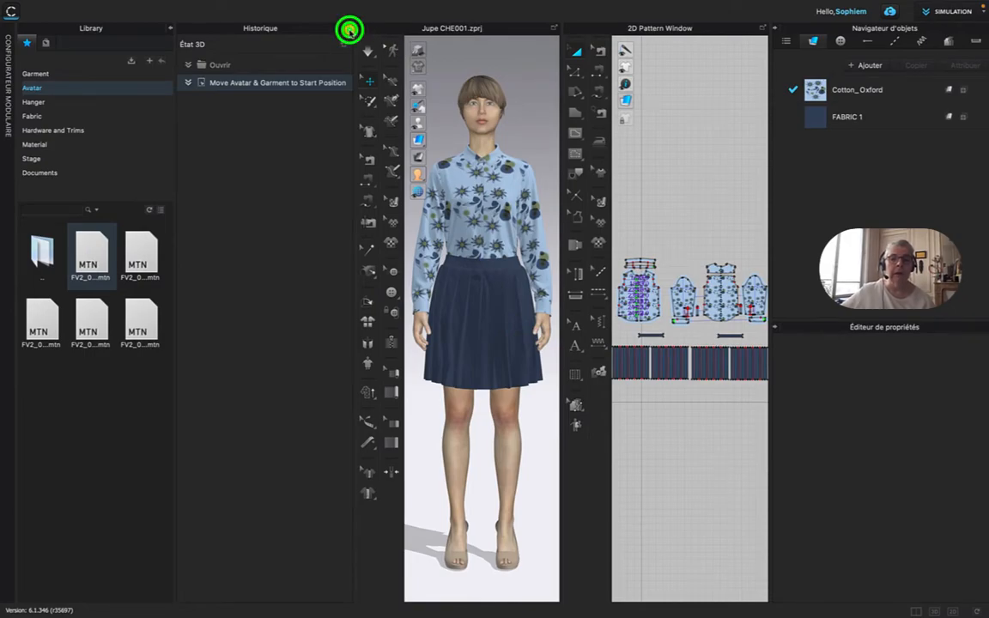
pyautogui.click(170, 30)
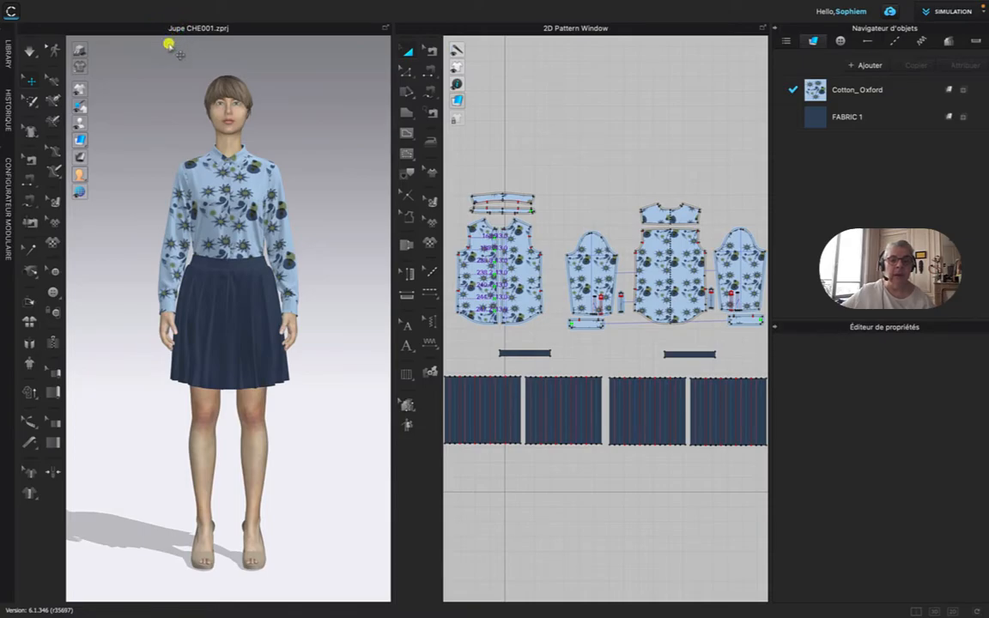
pyautogui.click(960, 14)
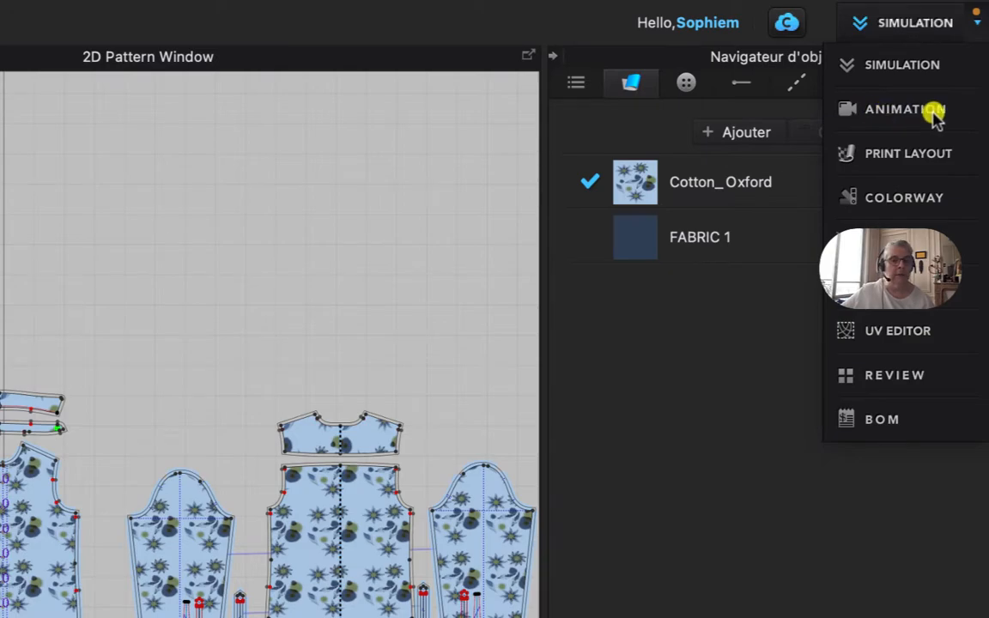
pyautogui.click(936, 113)
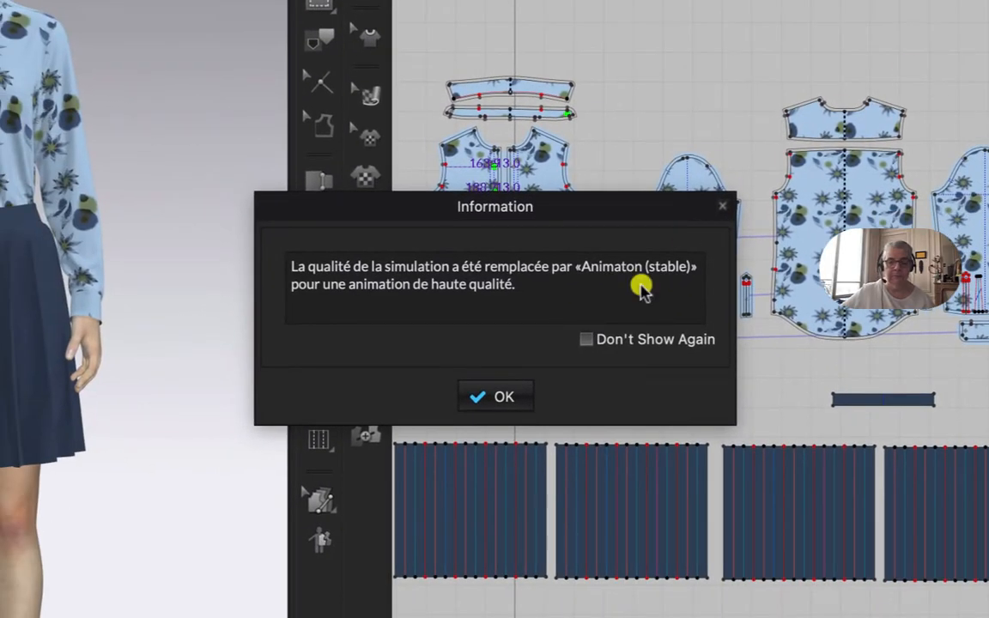
pyautogui.click(504, 397)
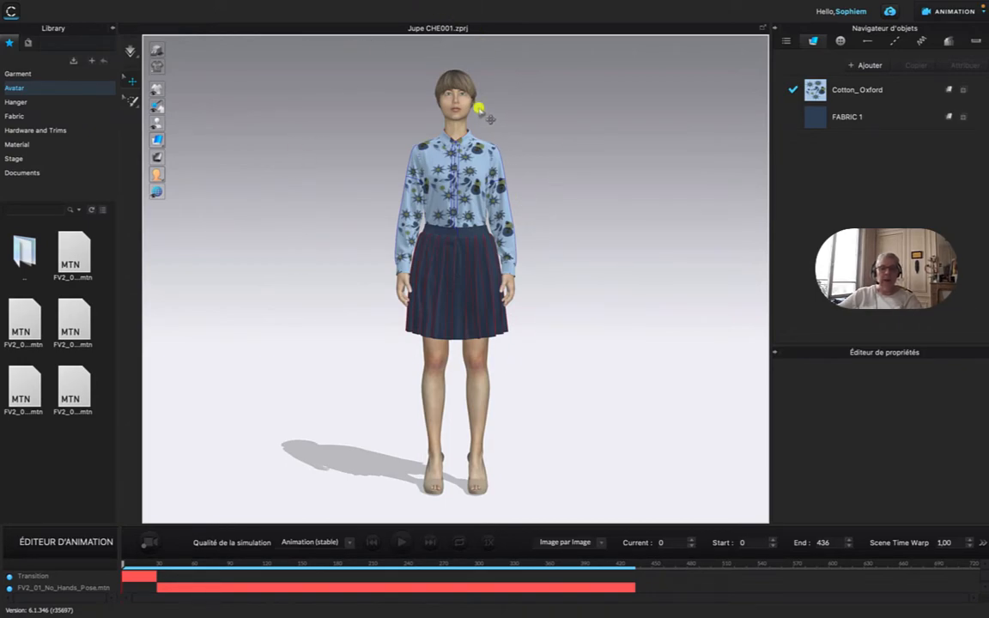
# Hide the red pleat lines and the base lines (lignes de base) on the 3D garment
pyautogui.scroll(5, 416, 137)
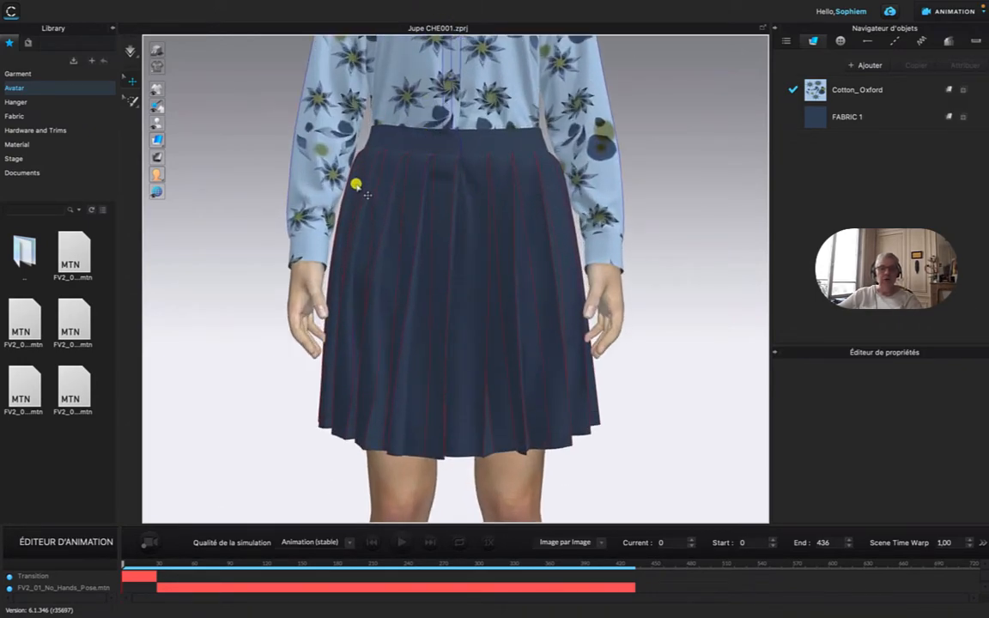
pyautogui.moveTo(613, 201); pyautogui.dragTo(647, 382, button='middle')
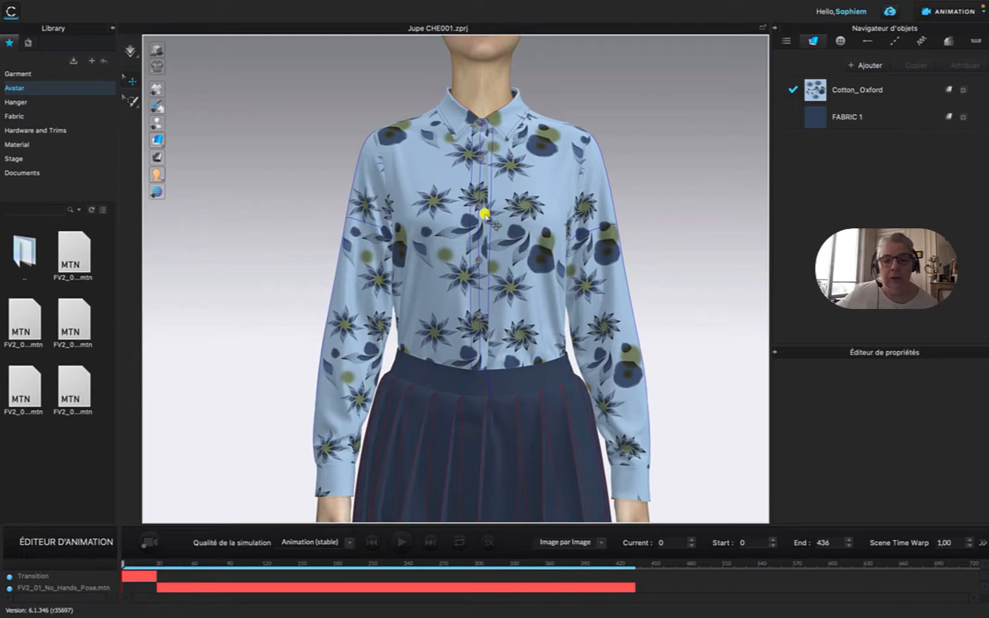
pyautogui.scroll(-10, 485, 215)
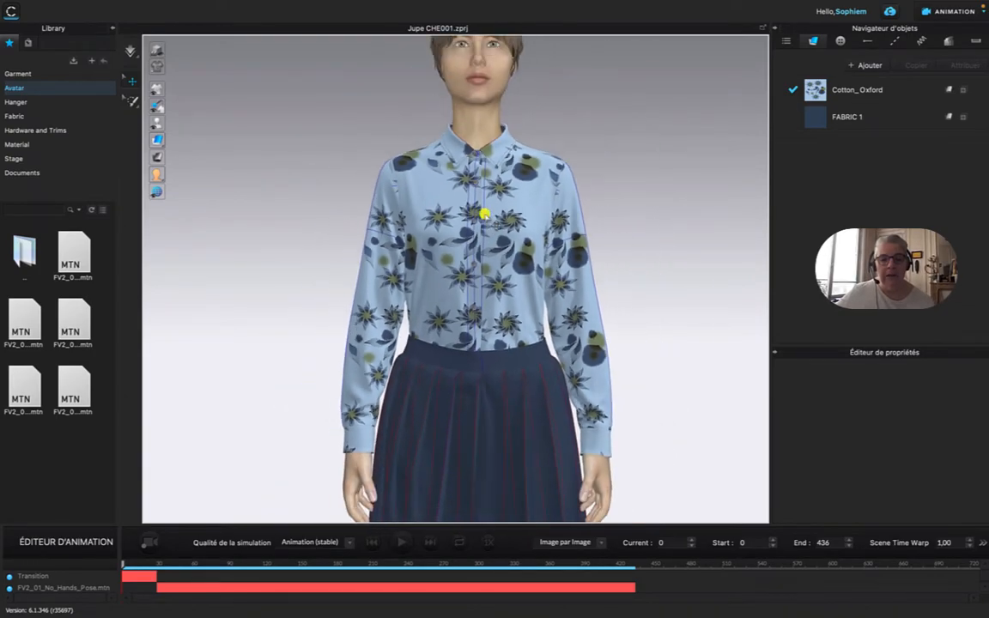
pyautogui.moveTo(156, 89)
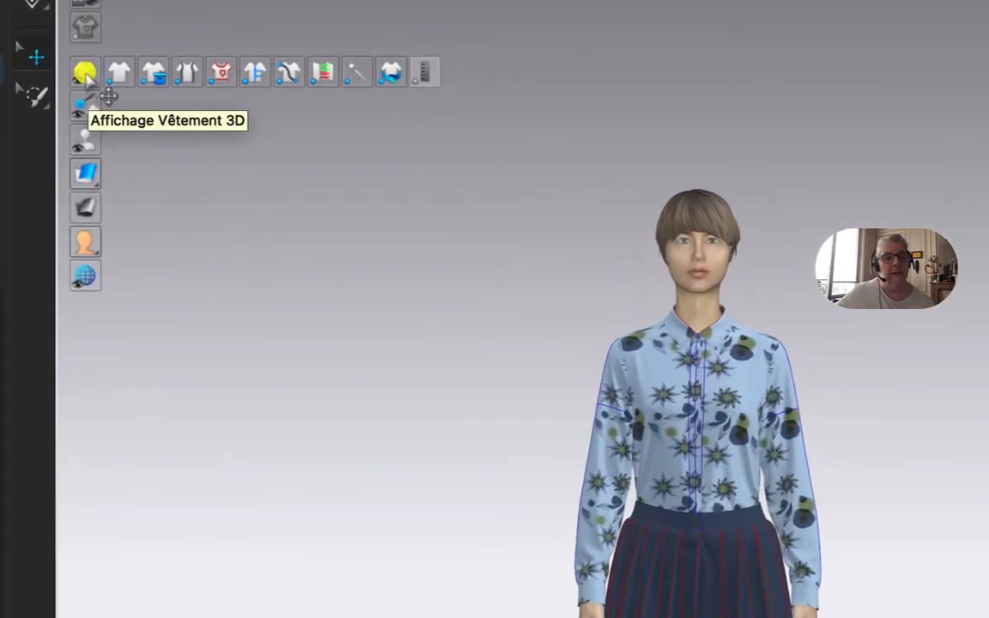
pyautogui.click(216, 75)
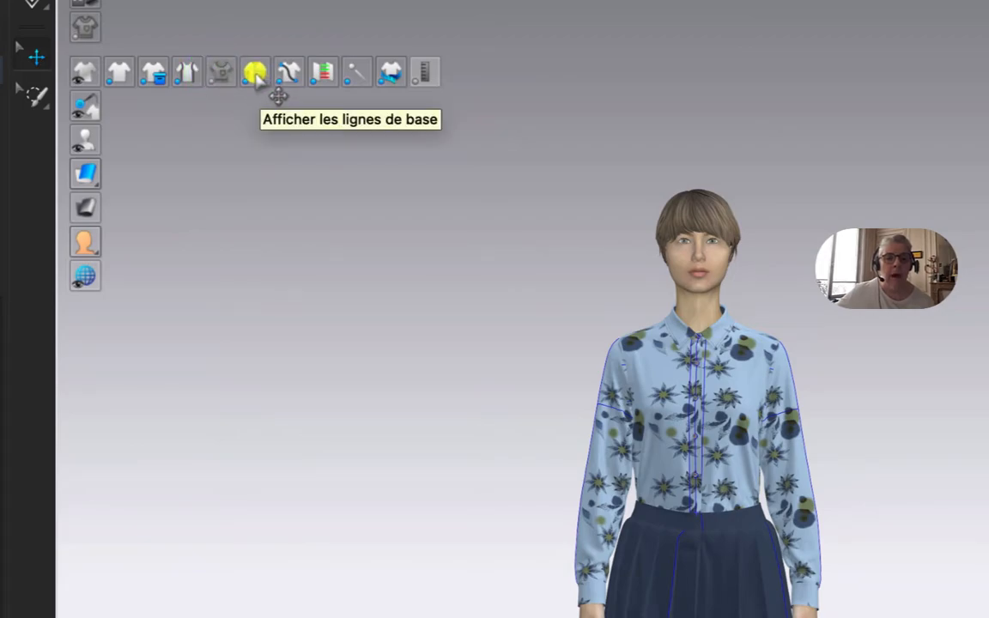
pyautogui.click(254, 75)
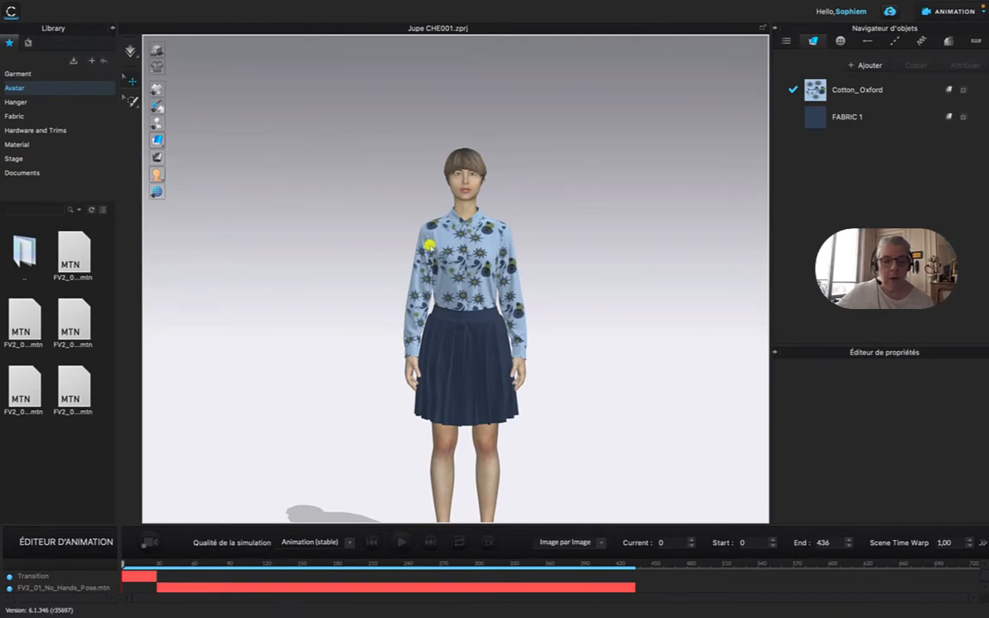
pyautogui.moveTo(436, 249); pyautogui.dragTo(430, 157, button='middle')
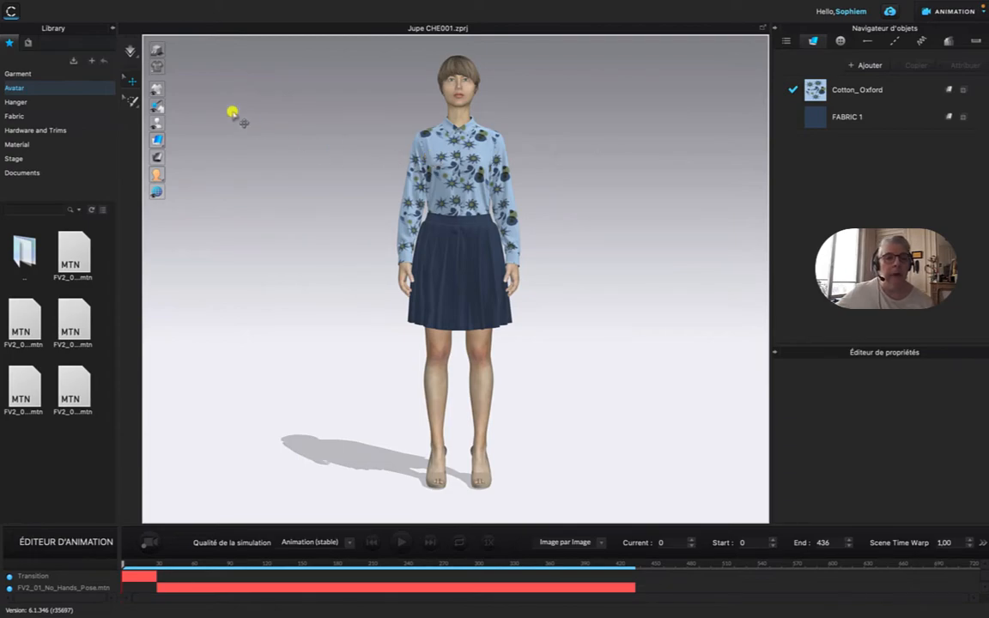
# Show the floor grid in the 3D scene around the avatar, and hide it again
pyautogui.moveTo(154, 178); pyautogui.dragTo(257, 195)
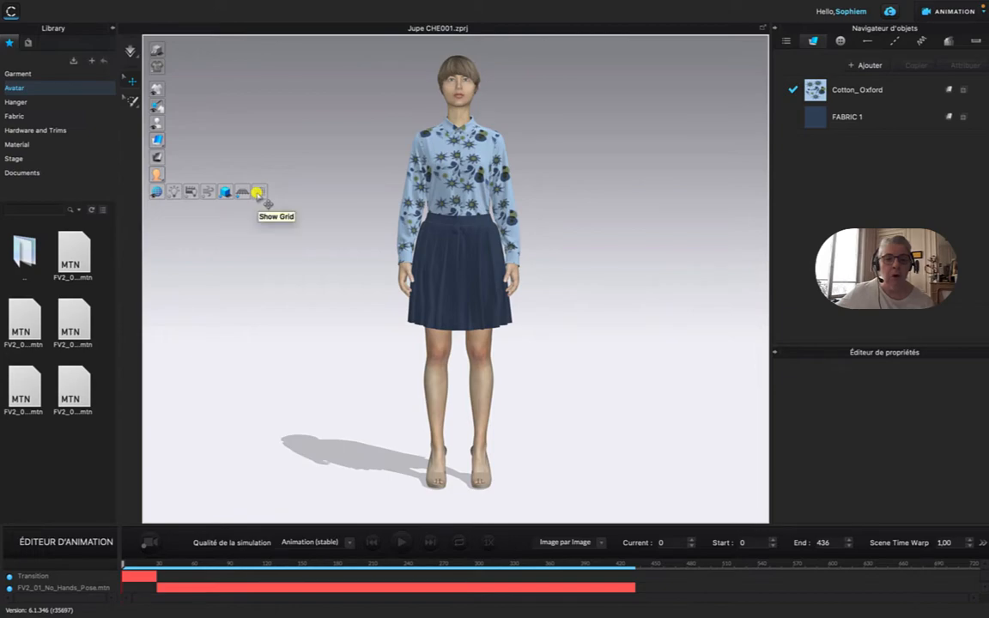
pyautogui.click(256, 193)
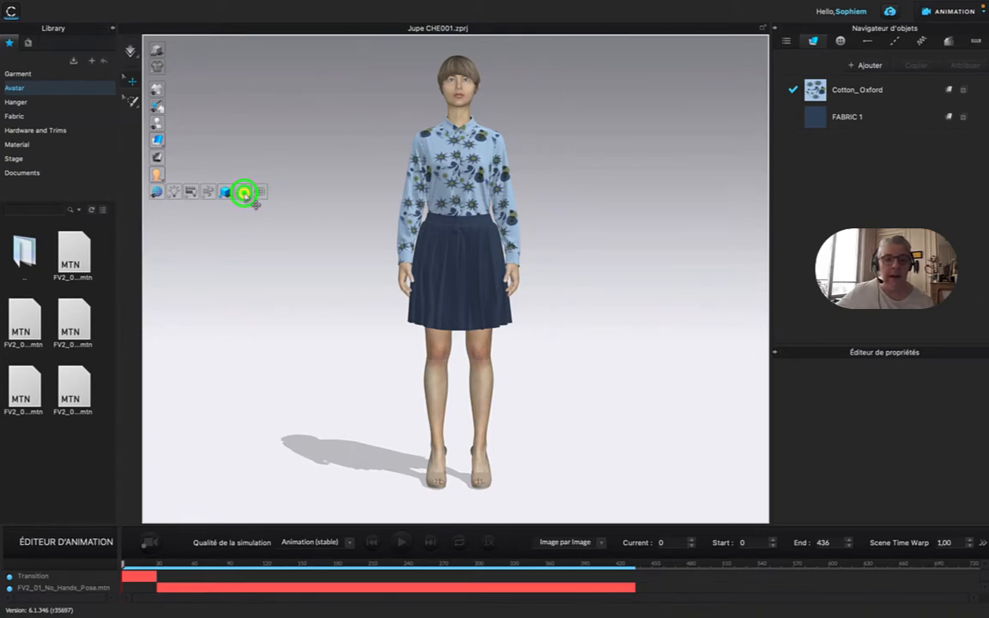
pyautogui.scroll(3, 315, 281)
pyautogui.scroll(-10, 315, 282)
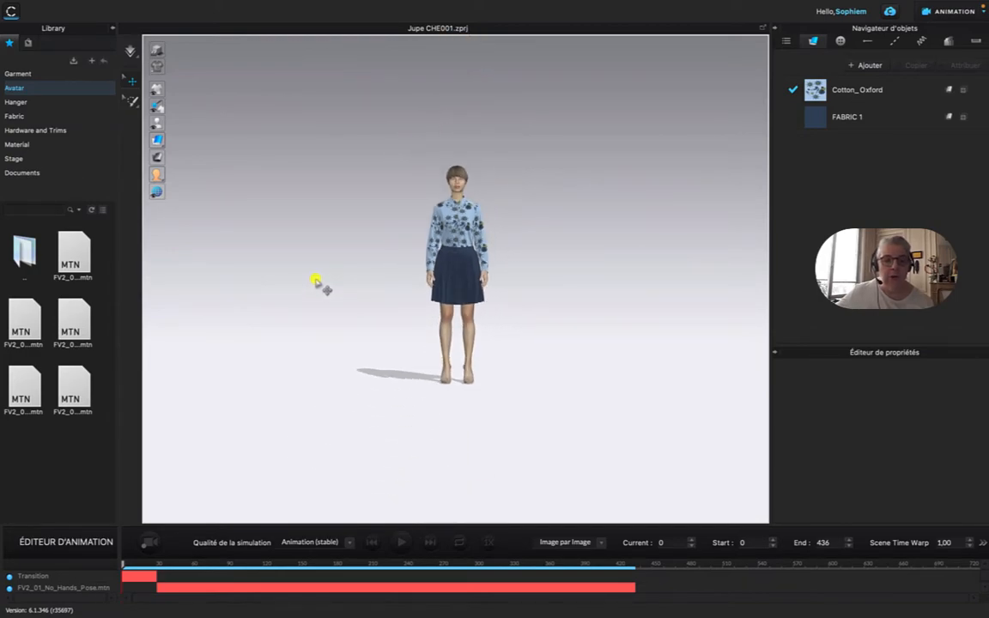
pyautogui.click(157, 191)
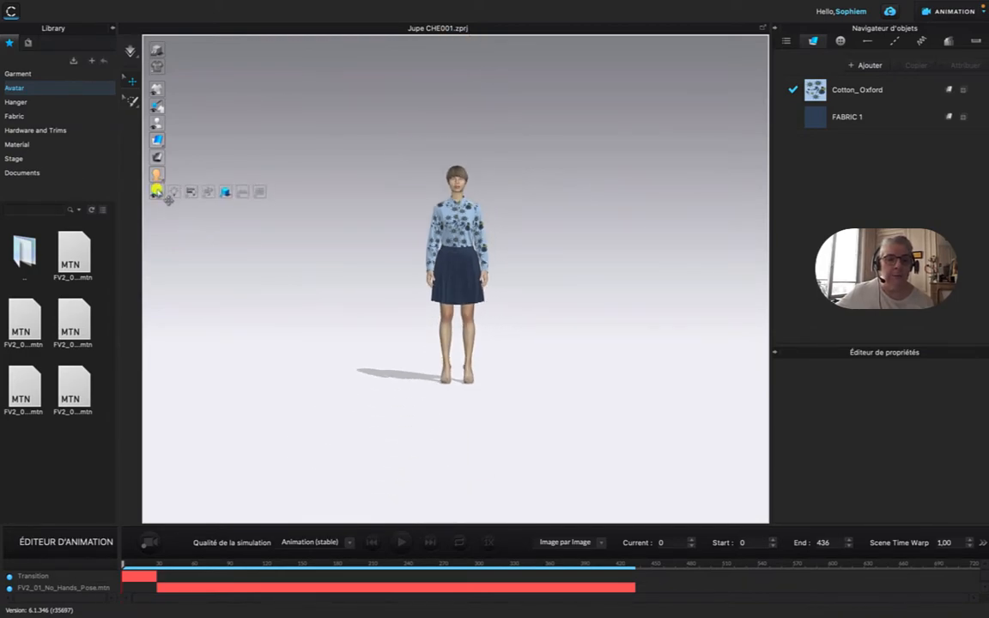
pyautogui.click(246, 191)
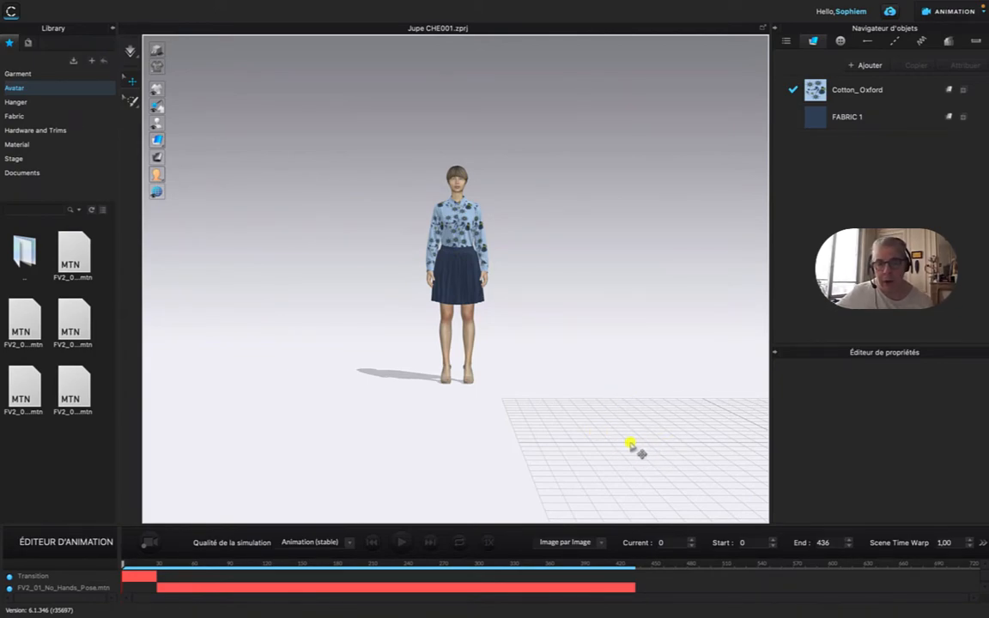
pyautogui.moveTo(156, 190)
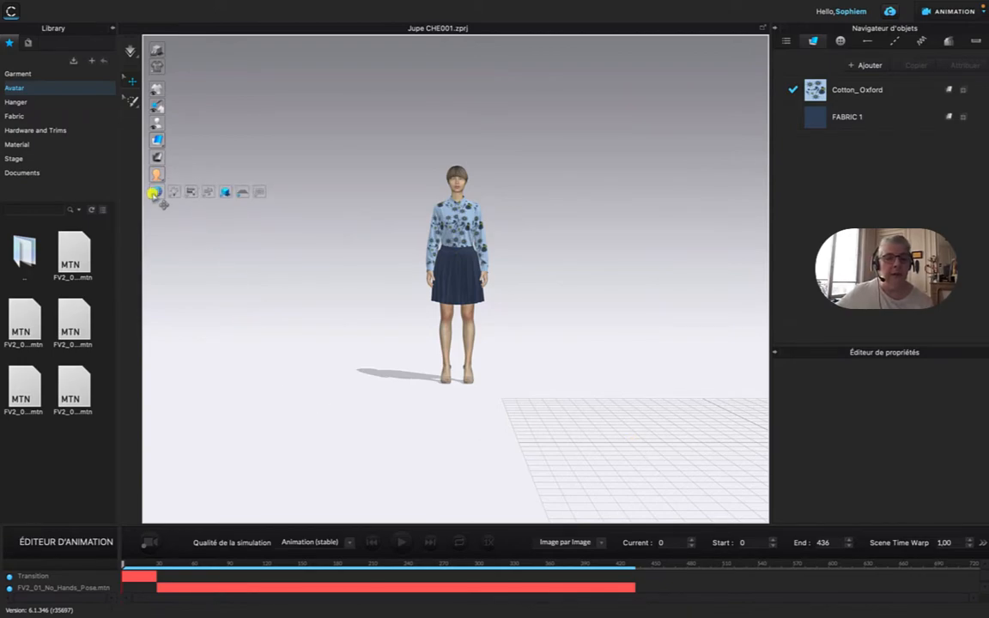
pyautogui.click(242, 194)
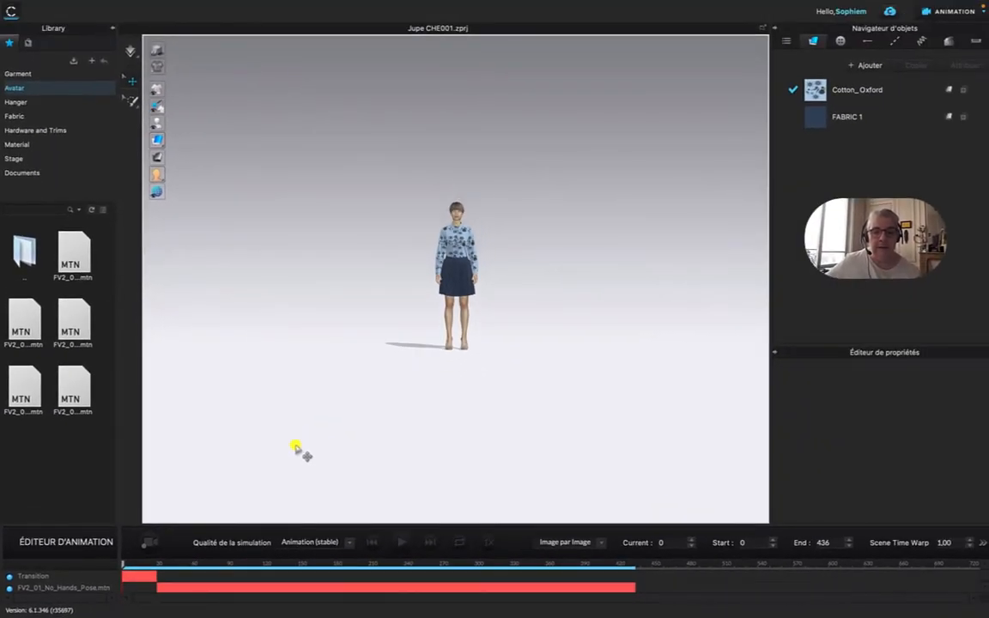
# Place the time cursor at frame 0 and set the animation playback mode to Temps Réel
pyautogui.moveTo(309, 439); pyautogui.dragTo(144, 376, button='middle')
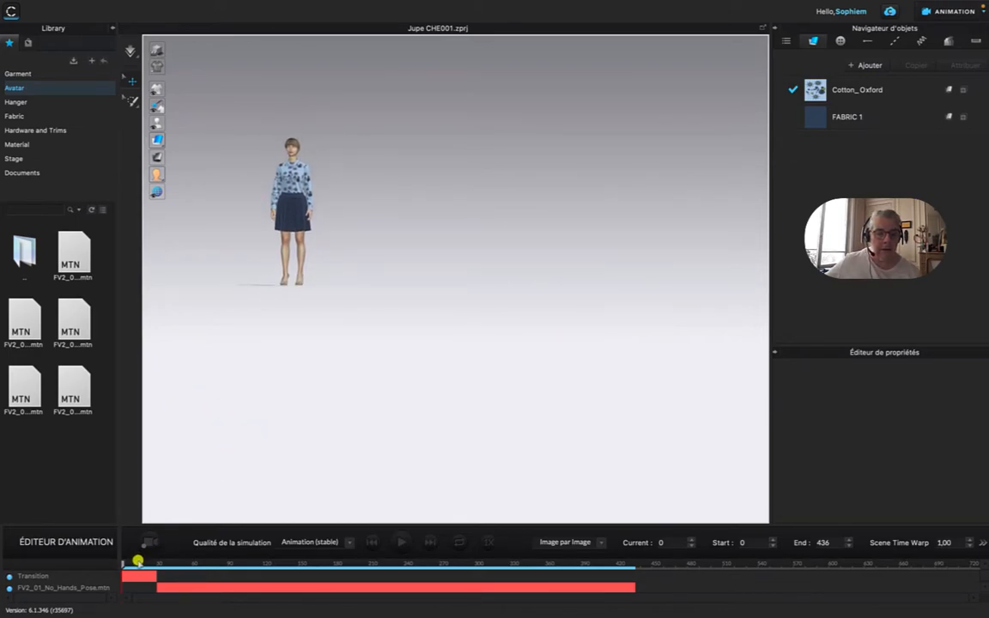
pyautogui.moveTo(122, 564)
pyautogui.mouseDown()
pyautogui.moveTo(309, 567)
pyautogui.moveTo(114, 575)
pyautogui.mouseUp()
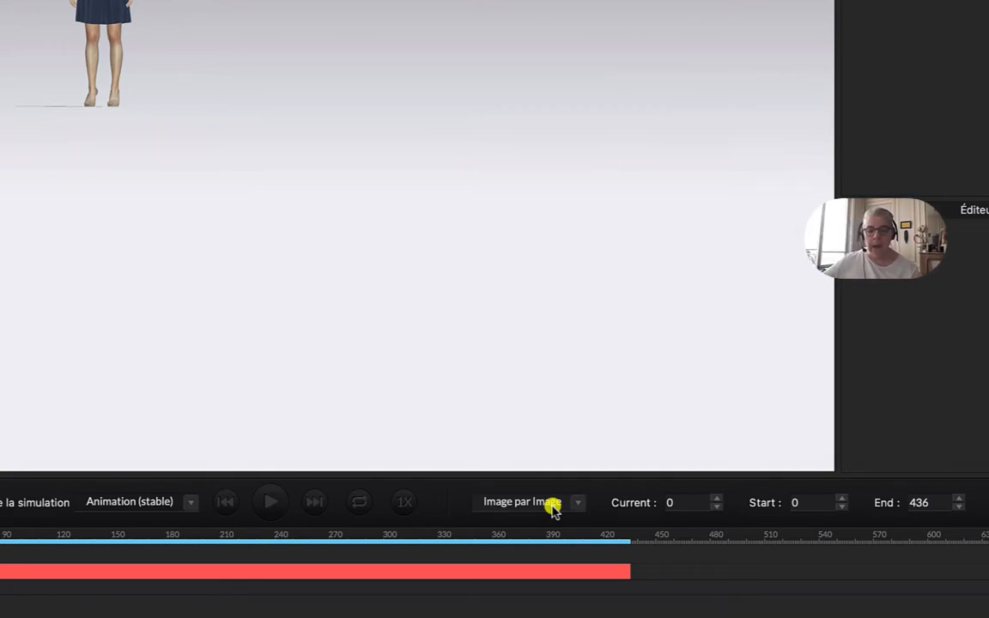
pyautogui.click(575, 504)
pyautogui.click(542, 524)
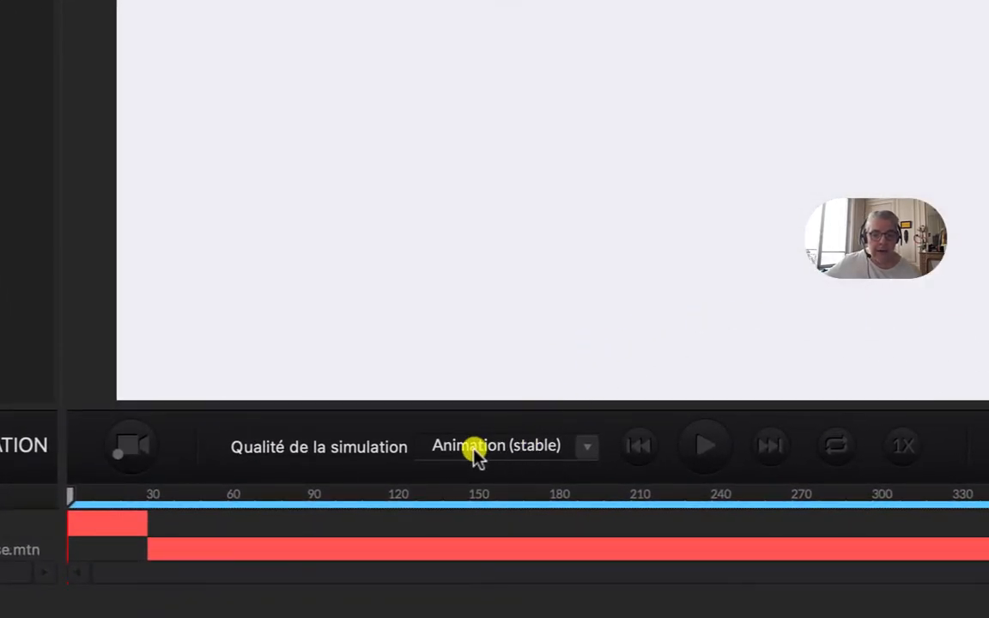
# Check the simulation quality options and keep Animation (stable)
pyautogui.click(569, 447)
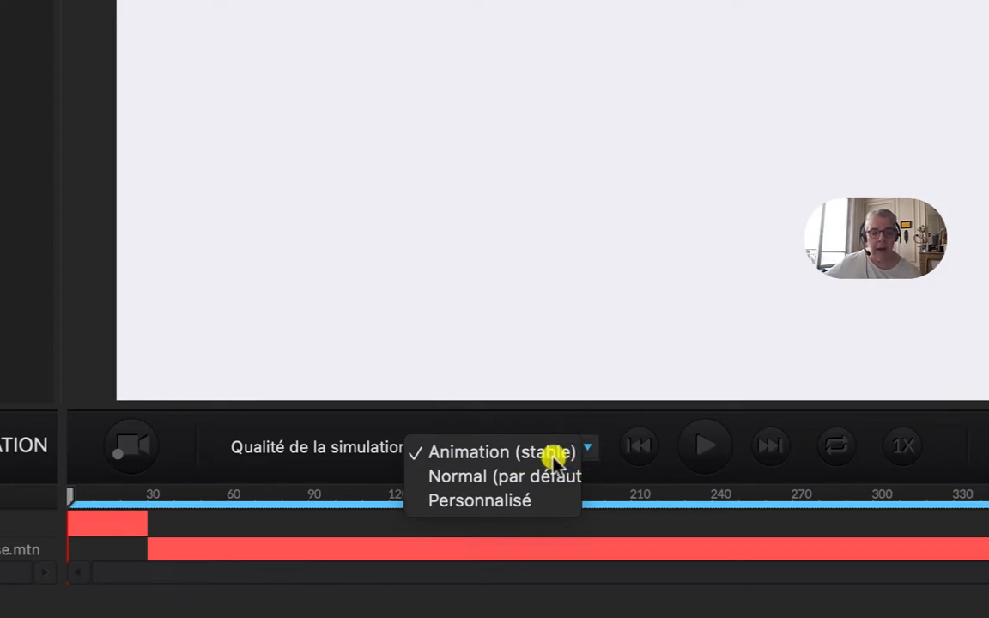
pyautogui.click(508, 456)
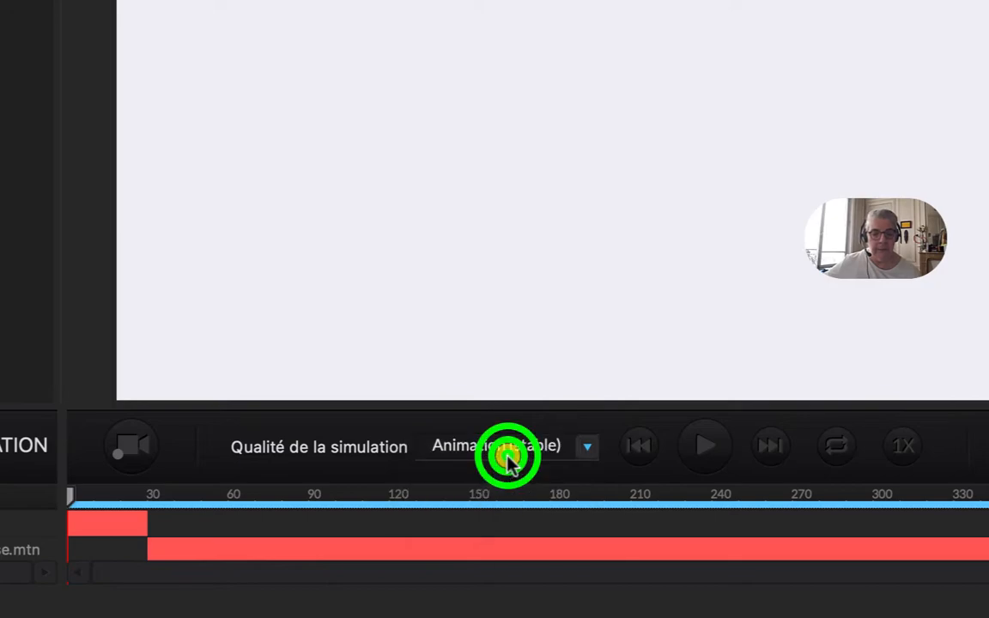
pyautogui.click(588, 451)
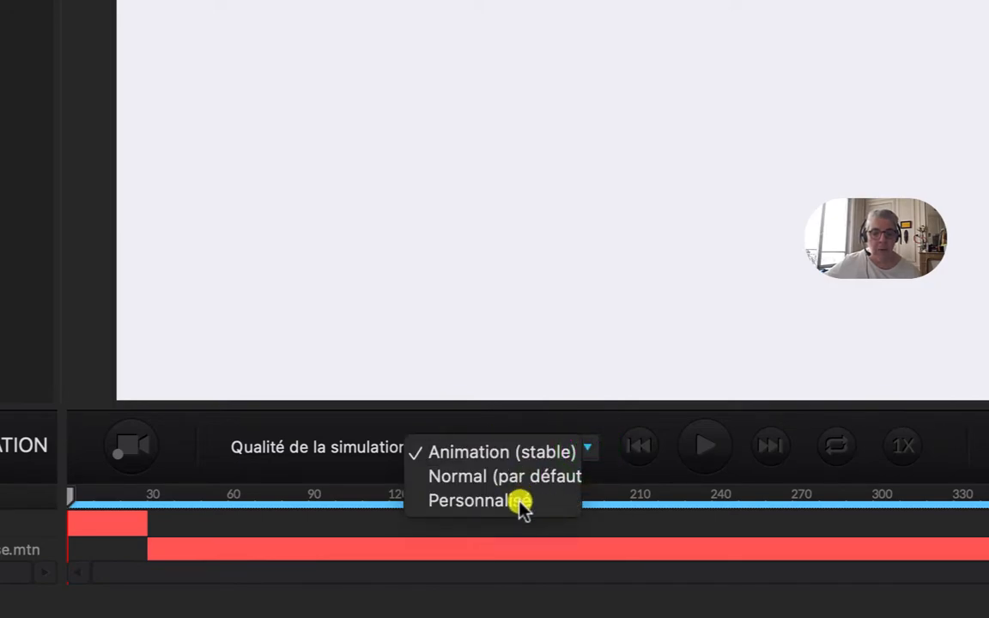
pyautogui.click(522, 455)
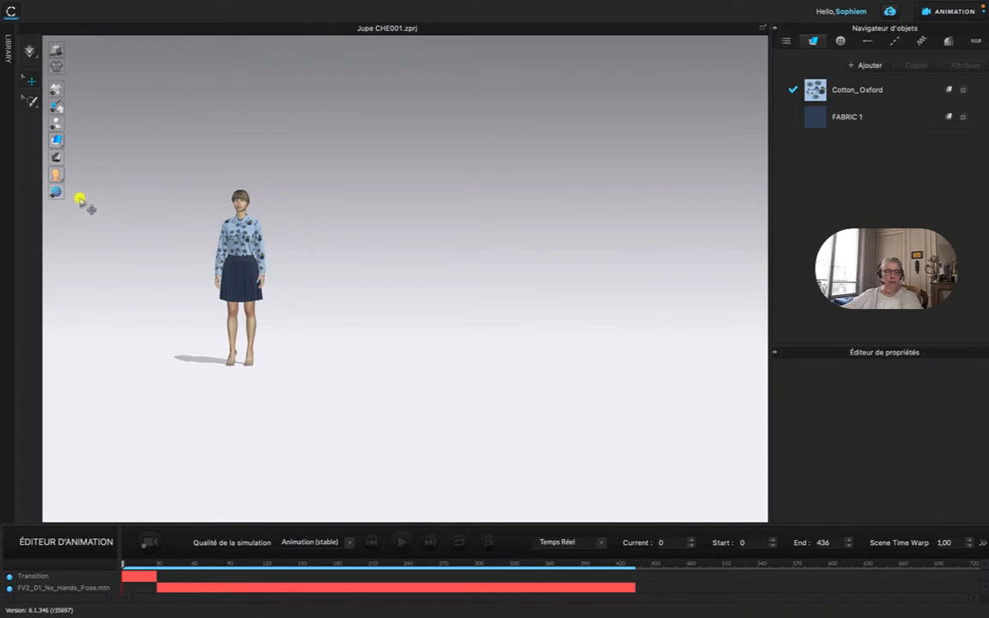
# Frame the avatar with room for its walk using the floor grid as a guide, and hide the grid
pyautogui.click(55, 191)
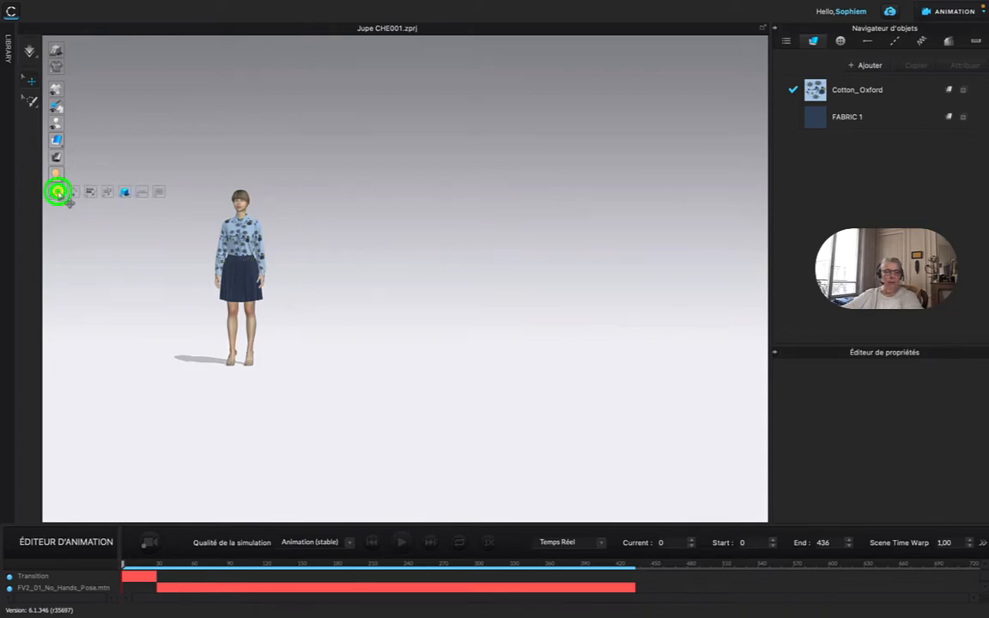
pyautogui.click(142, 194)
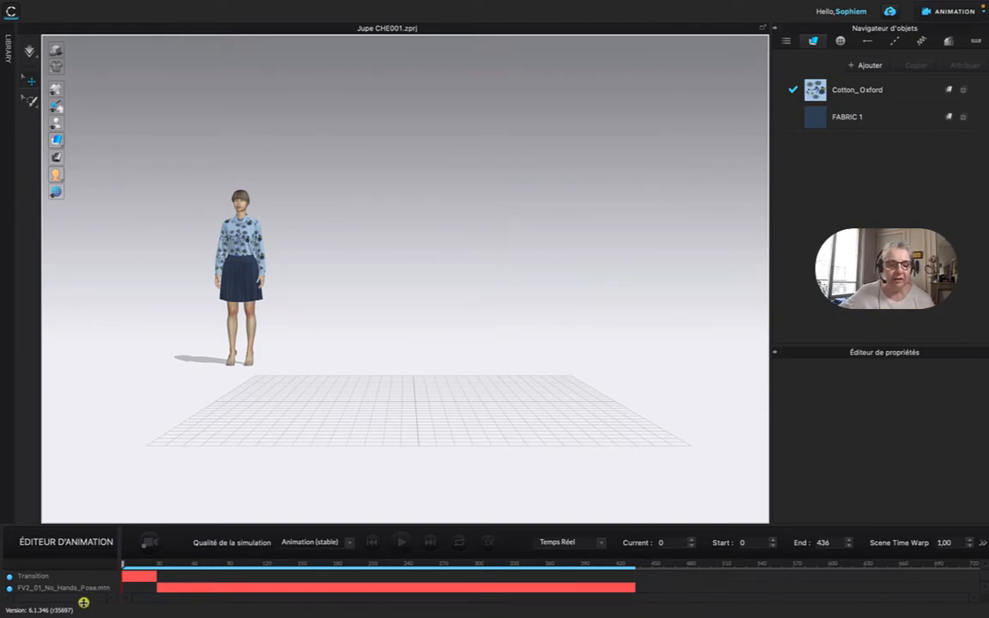
pyautogui.moveTo(122, 565)
pyautogui.mouseDown()
pyautogui.moveTo(407, 561)
pyautogui.moveTo(120, 578)
pyautogui.mouseUp()
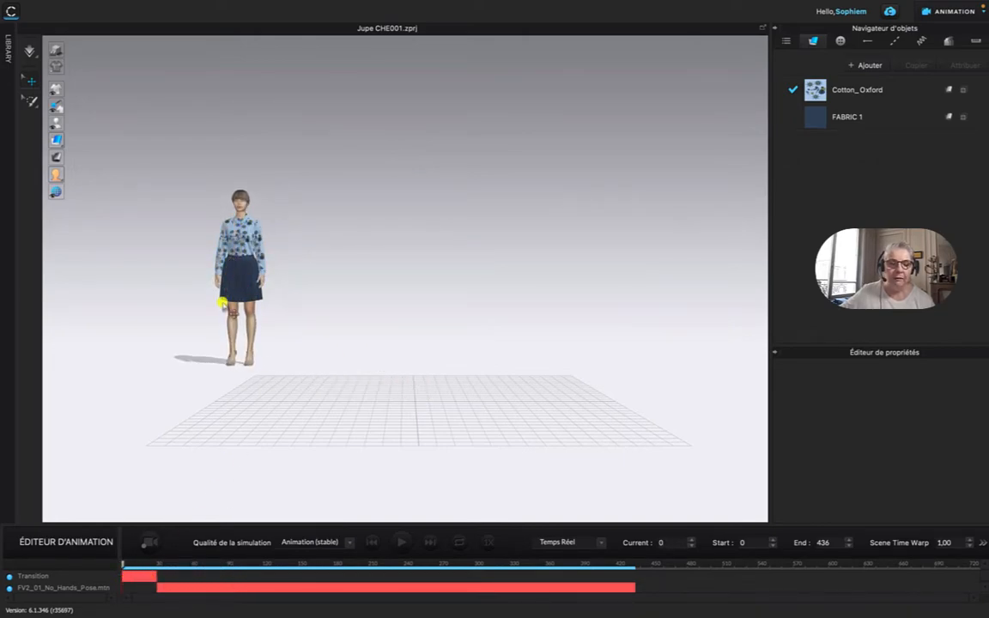
pyautogui.moveTo(223, 302); pyautogui.dragTo(226, 303, button='middle')
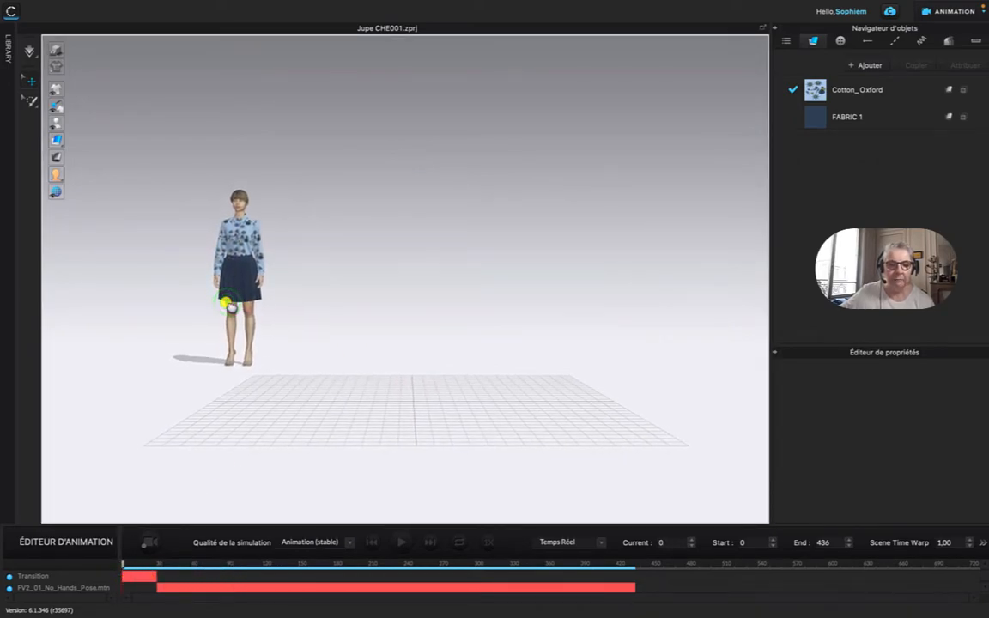
pyautogui.scroll(-2, 231, 307)
pyautogui.scroll(1, 231, 306)
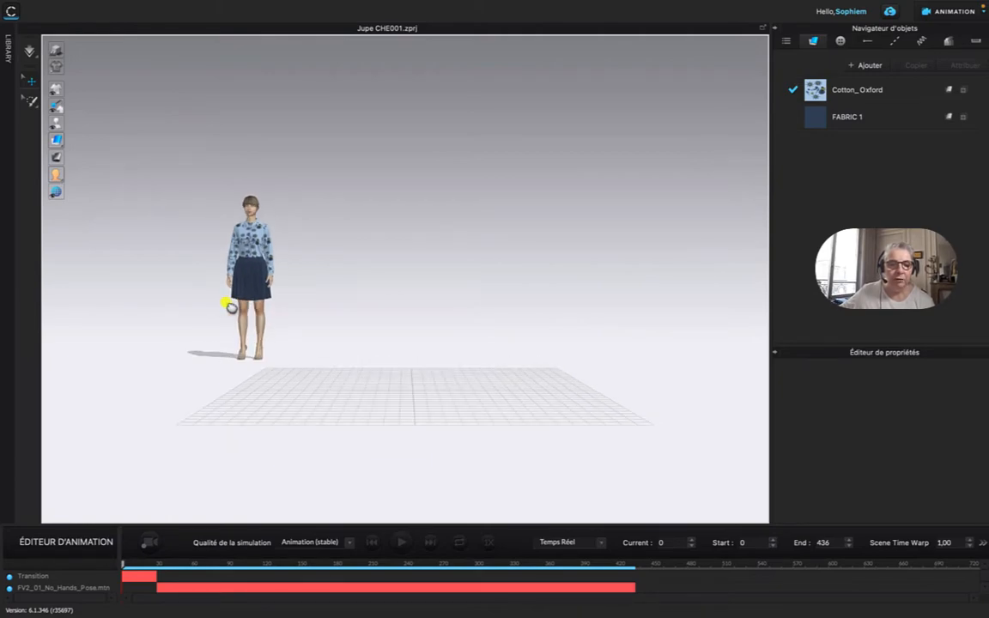
pyautogui.moveTo(230, 307); pyautogui.dragTo(227, 301, button='middle')
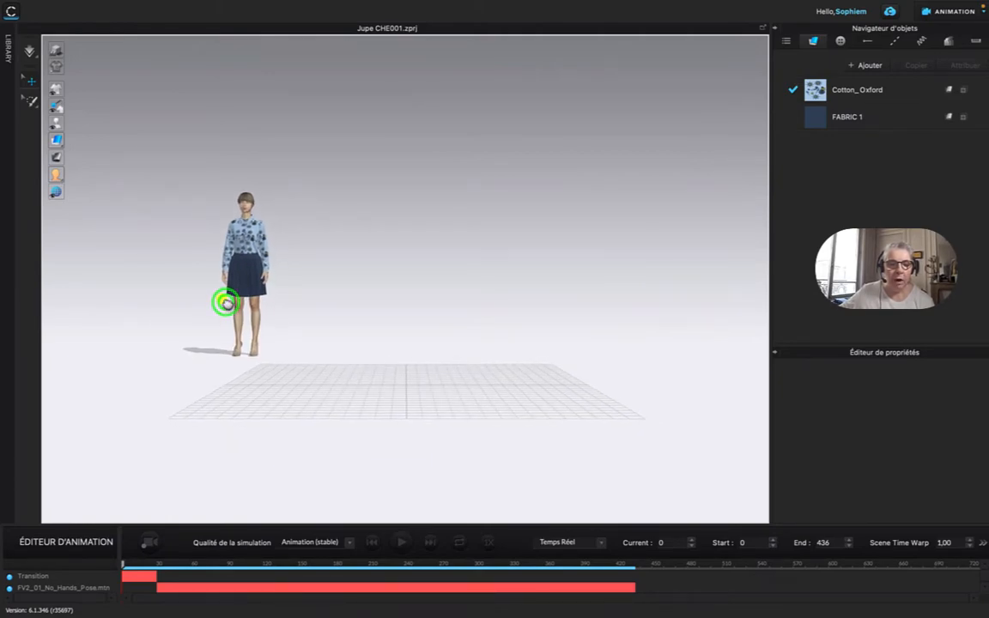
pyautogui.click(54, 192)
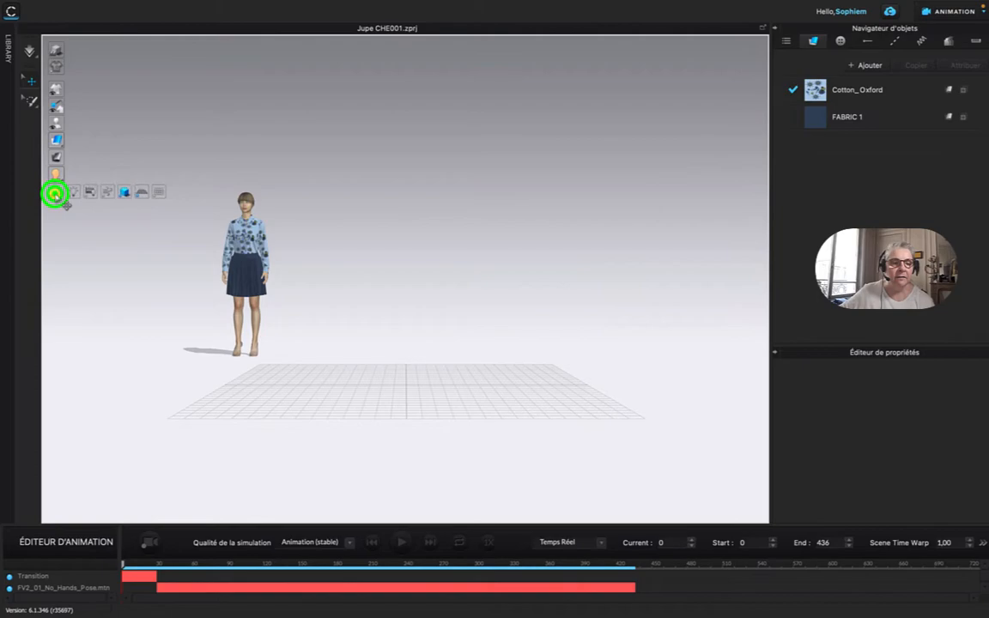
pyautogui.click(136, 192)
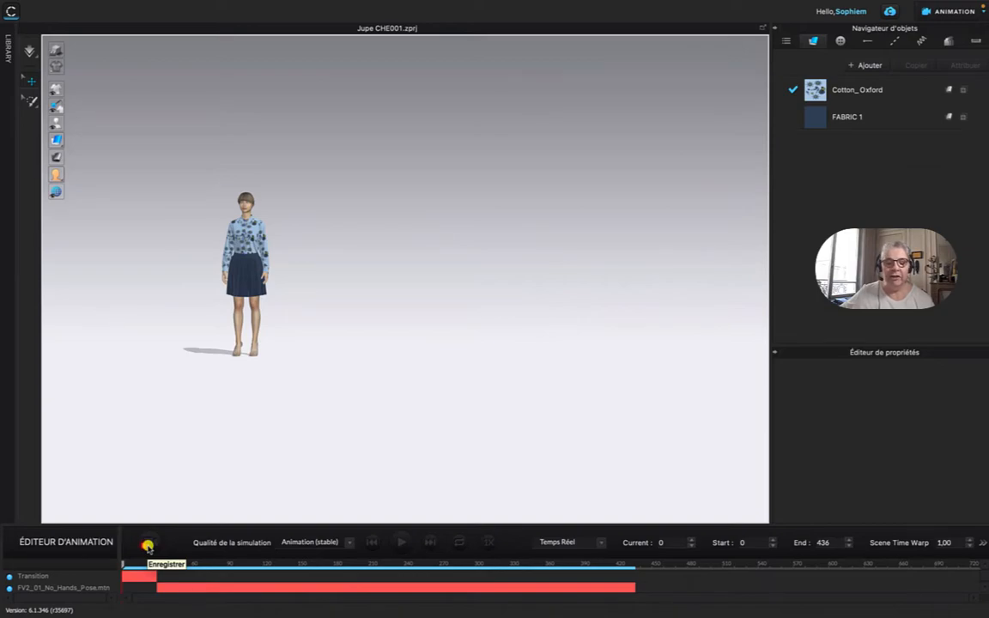
# Record the garment simulation over the full motion from frame 0 to 436, and play the animation back
pyautogui.click(148, 546)
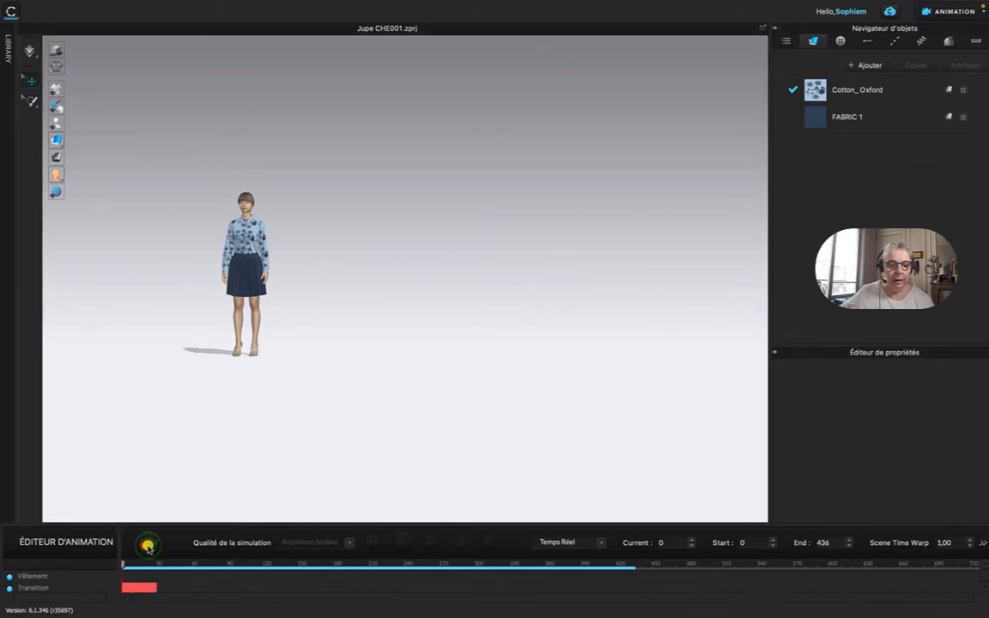
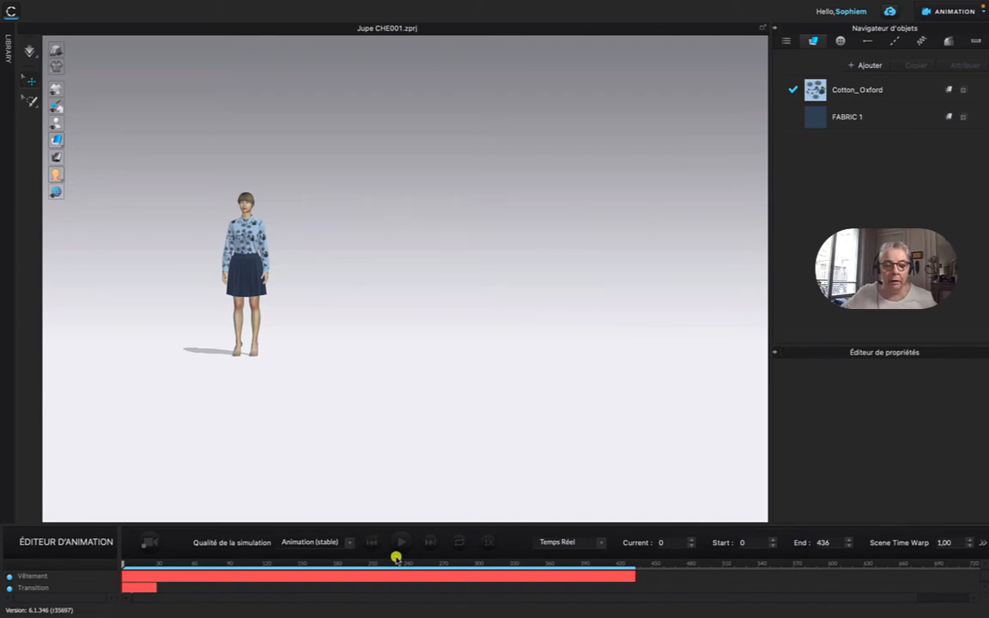
pyautogui.click(399, 546)
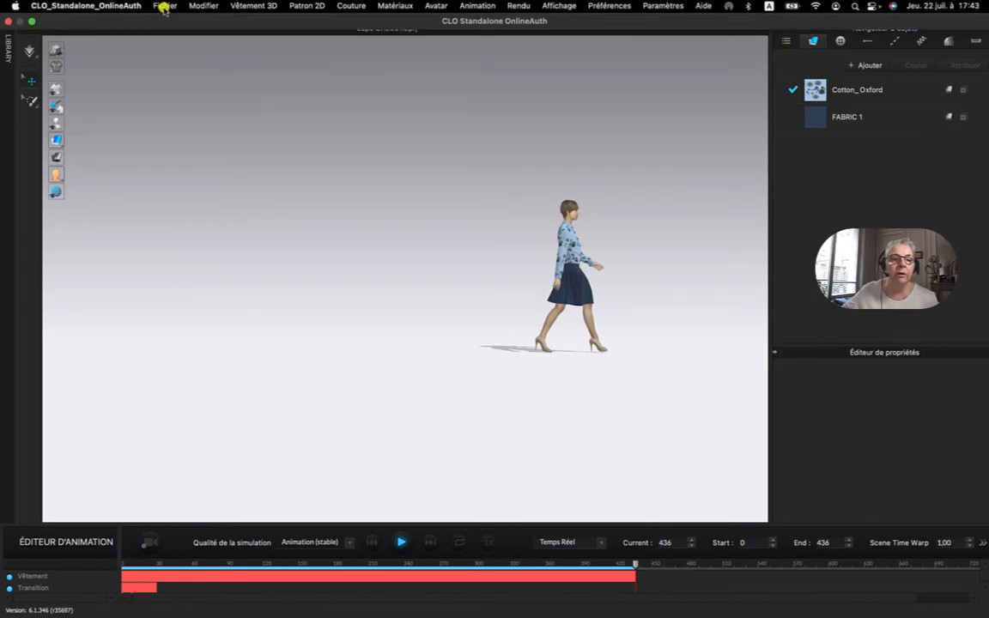
# Start an Animation video capture of the scene and accept the switch to frame-by-frame time stepping
pyautogui.click(163, 6)
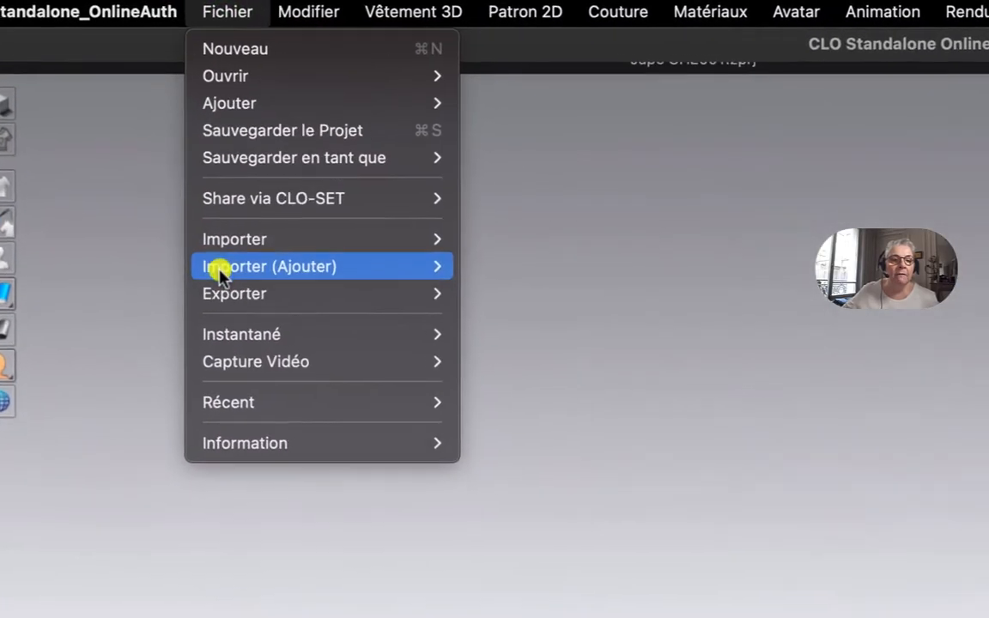
pyautogui.moveTo(163, 131)
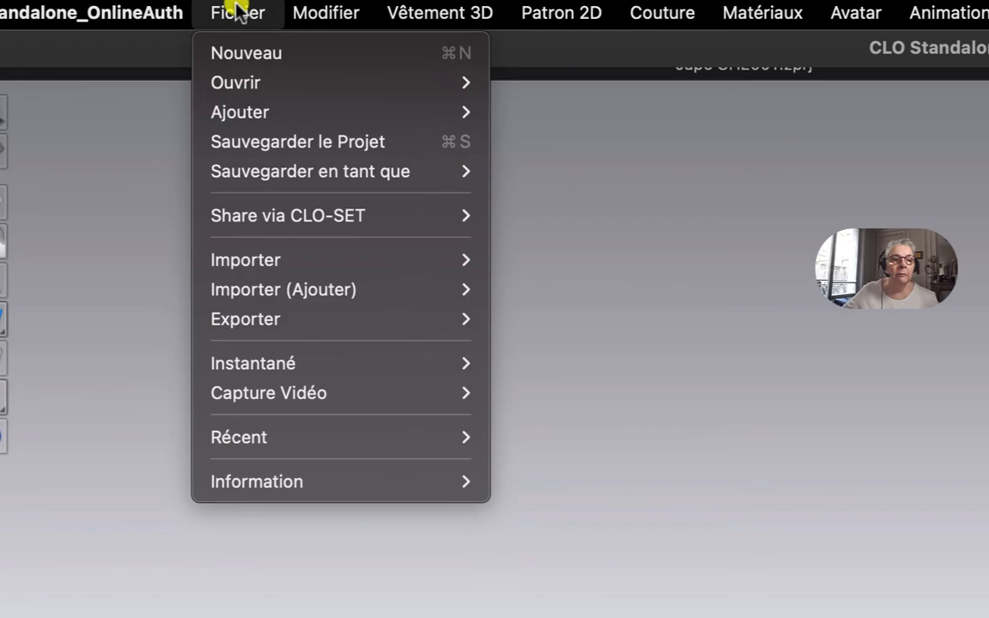
pyautogui.moveTo(249, 398)
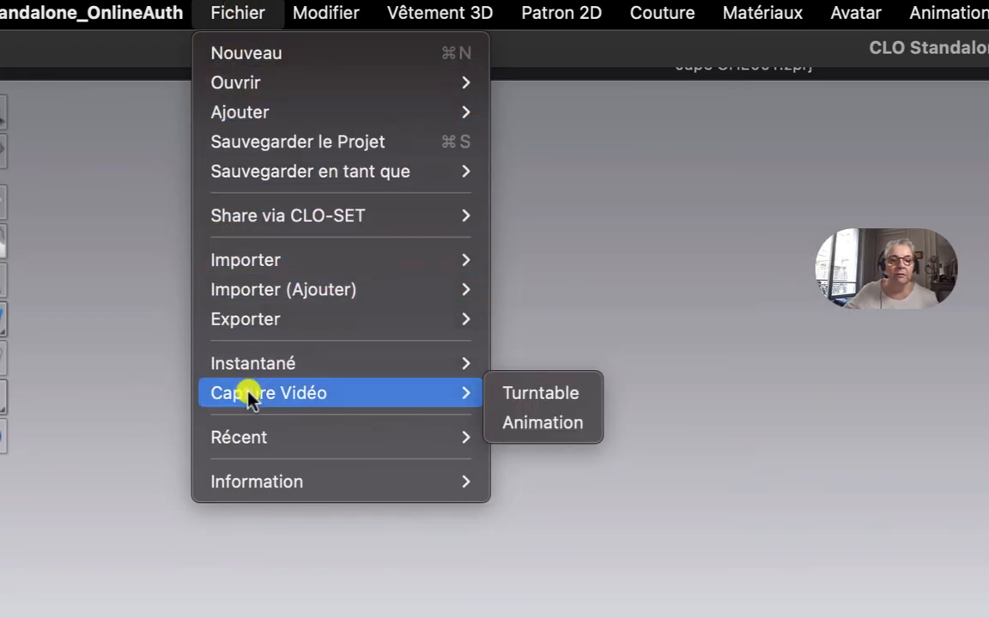
pyautogui.click(541, 425)
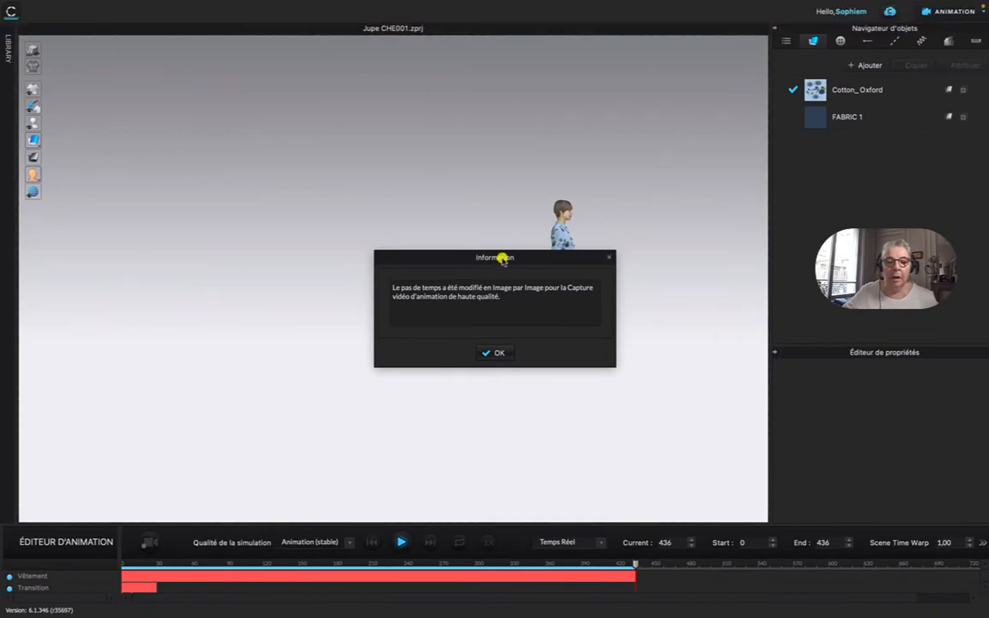
pyautogui.moveTo(502, 259); pyautogui.dragTo(397, 155)
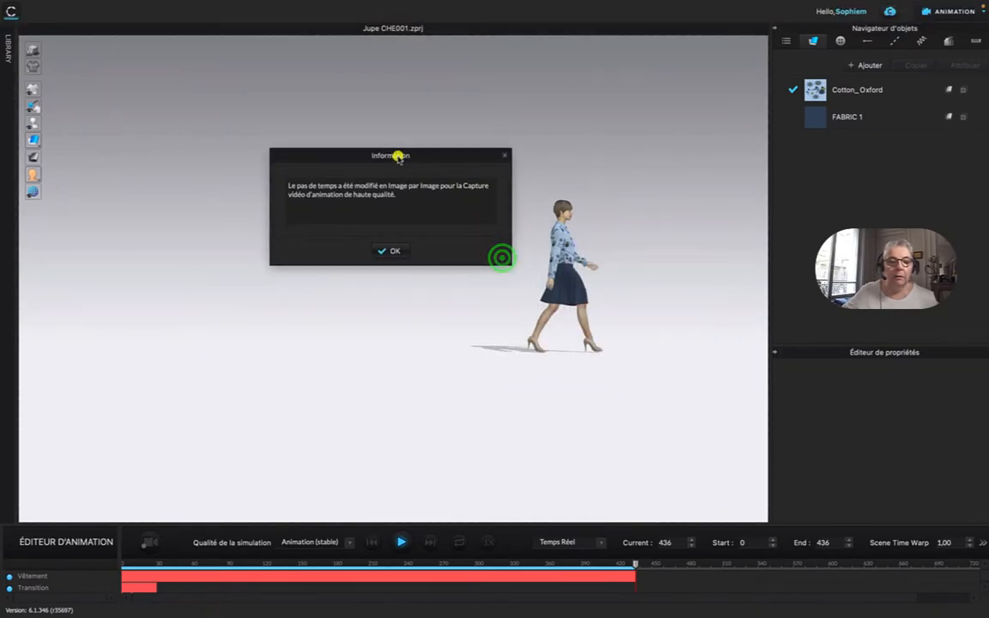
pyautogui.click(388, 252)
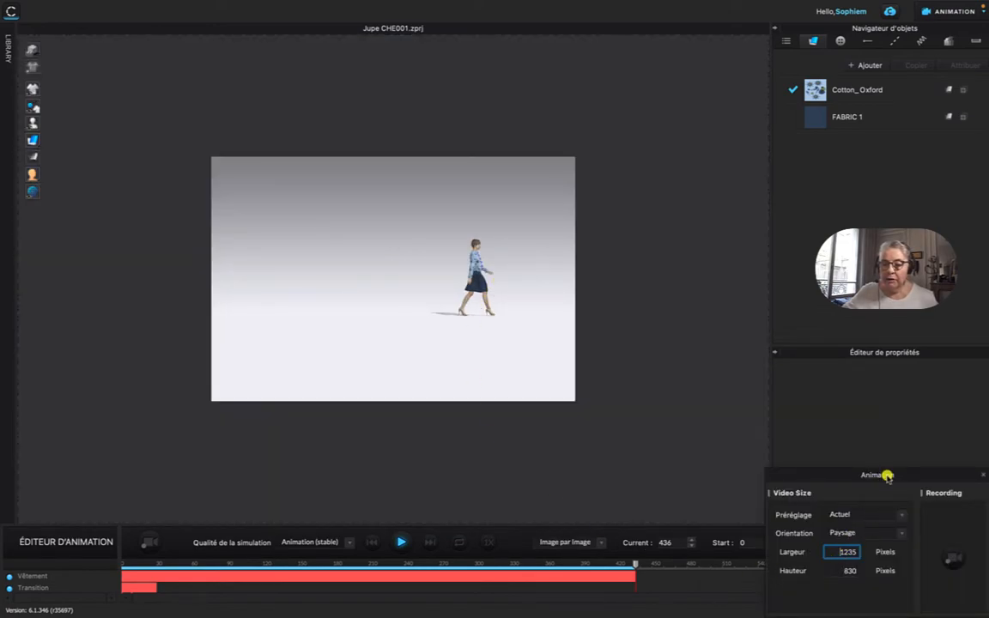
# Set the video size to the 1280 x 720 (16:9) preset in landscape, and record the full walk, stopping at its end
pyautogui.moveTo(887, 476); pyautogui.dragTo(634, 300)
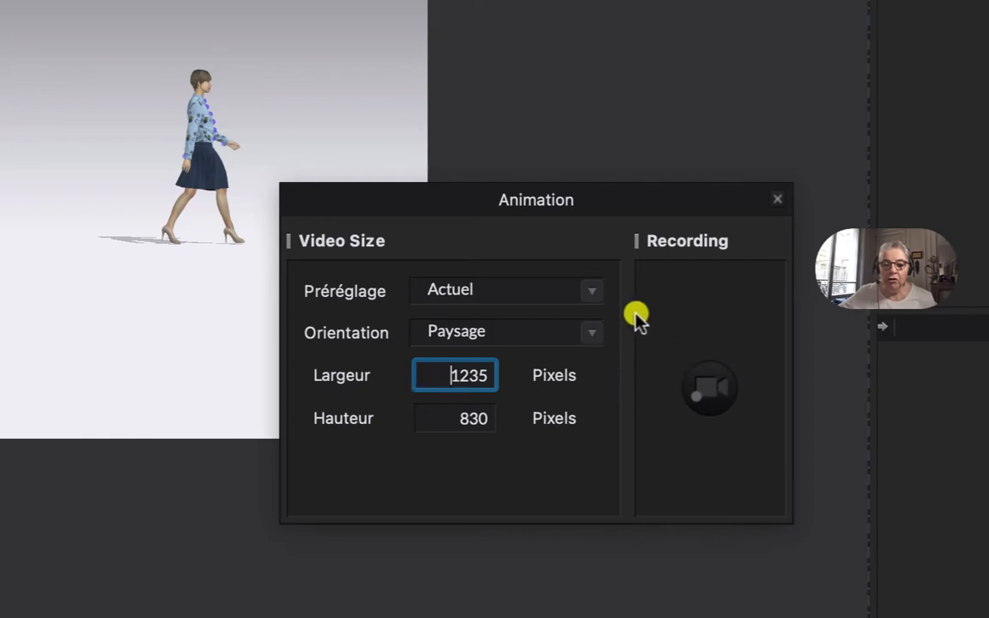
pyautogui.click(601, 294)
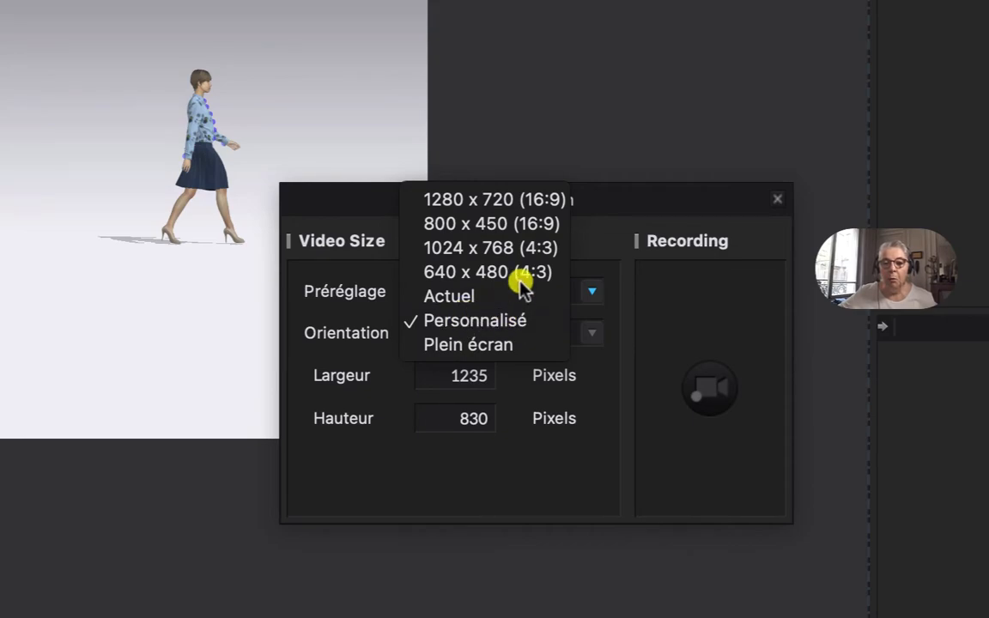
pyautogui.click(495, 203)
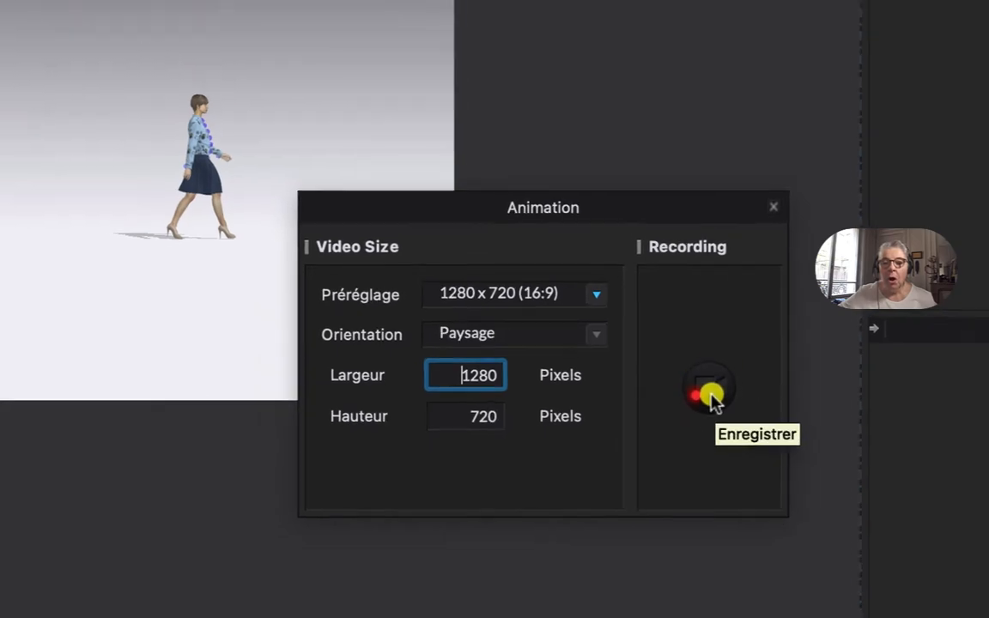
pyautogui.click(711, 395)
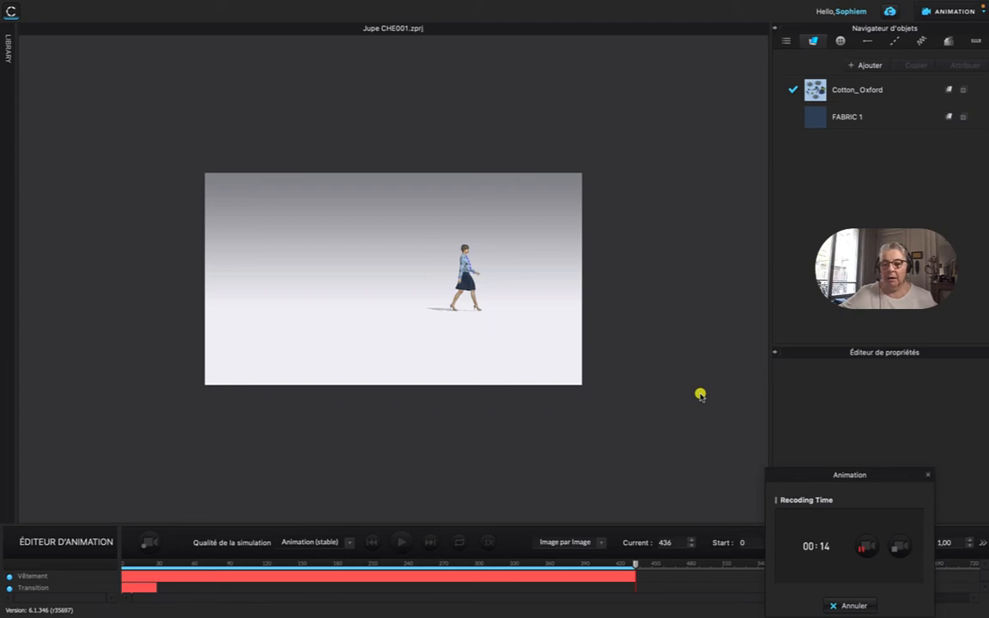
pyautogui.click(898, 549)
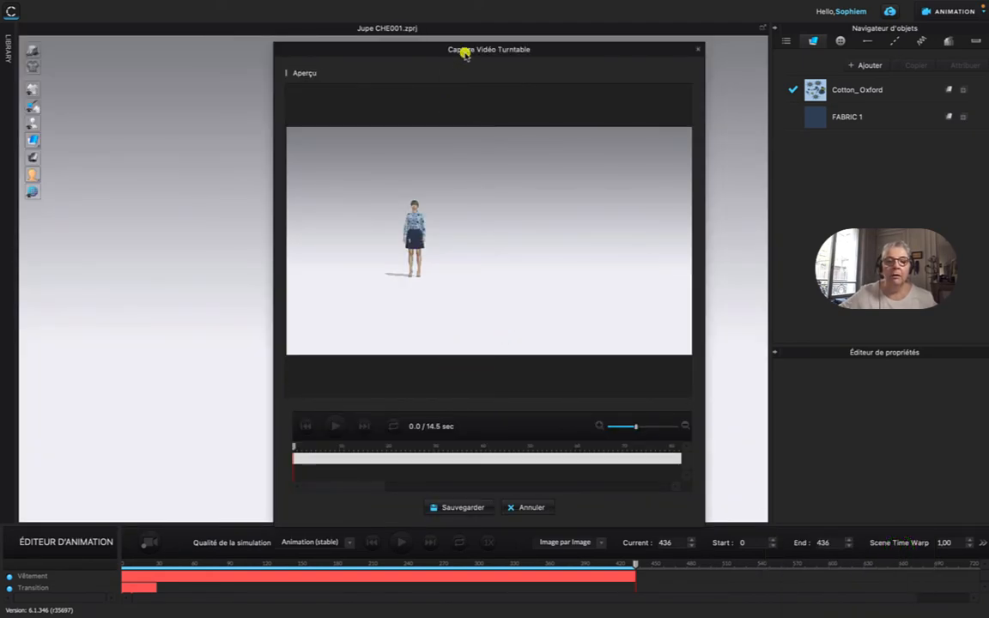
# Review the captured walk in the preview by scrubbing and playing it, and adjust the timeline zoom
pyautogui.moveTo(463, 53); pyautogui.dragTo(411, 22)
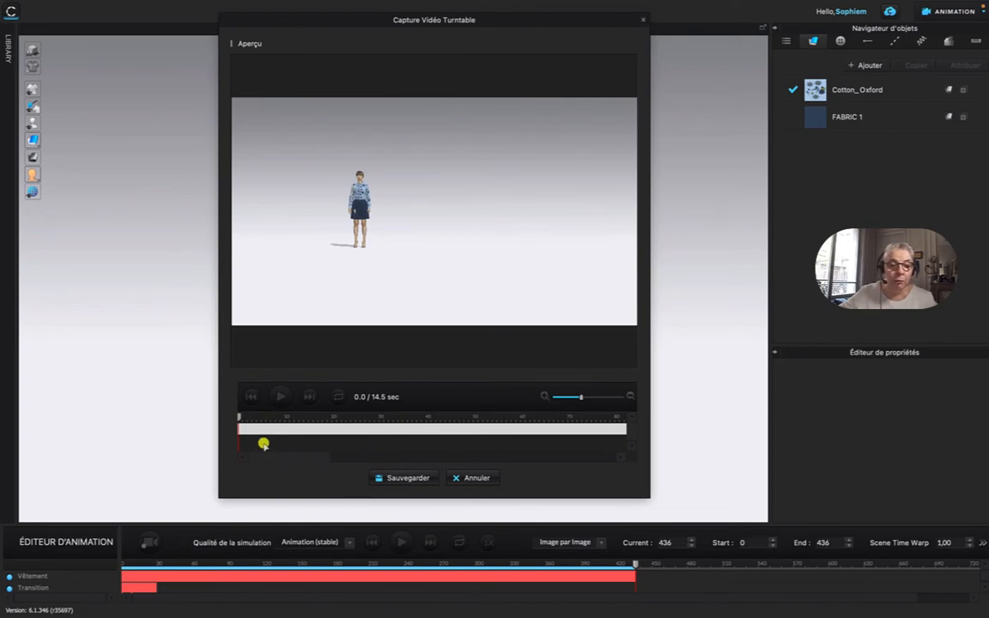
pyautogui.click(237, 416)
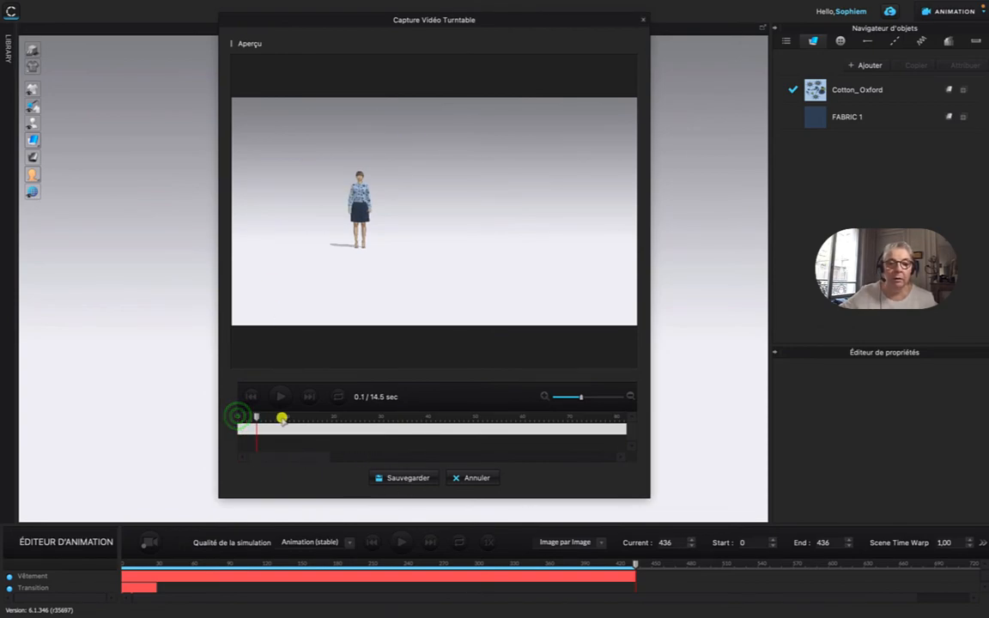
pyautogui.moveTo(282, 418); pyautogui.dragTo(372, 423)
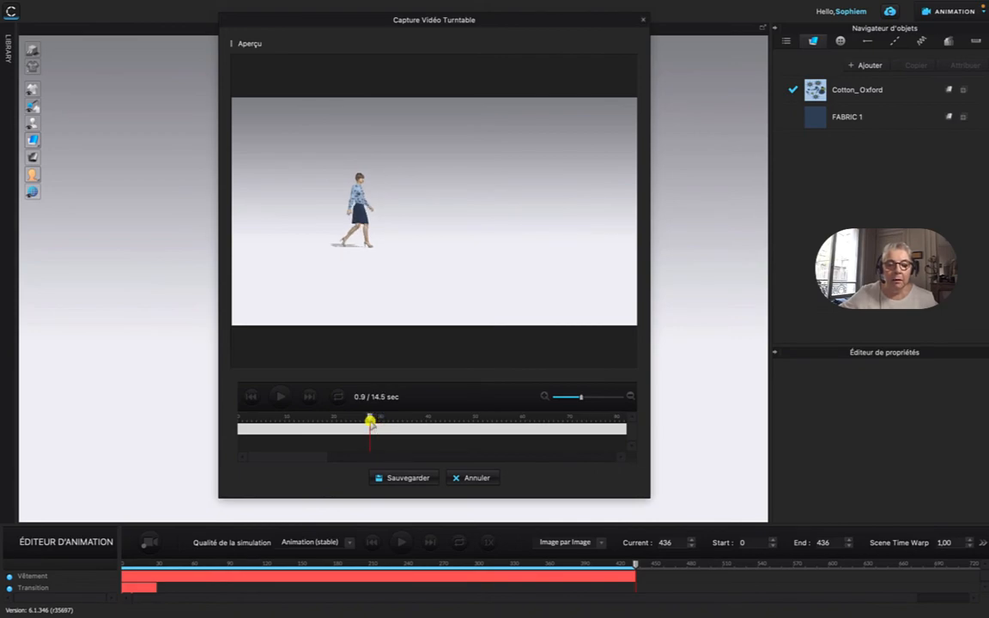
pyautogui.click(280, 400)
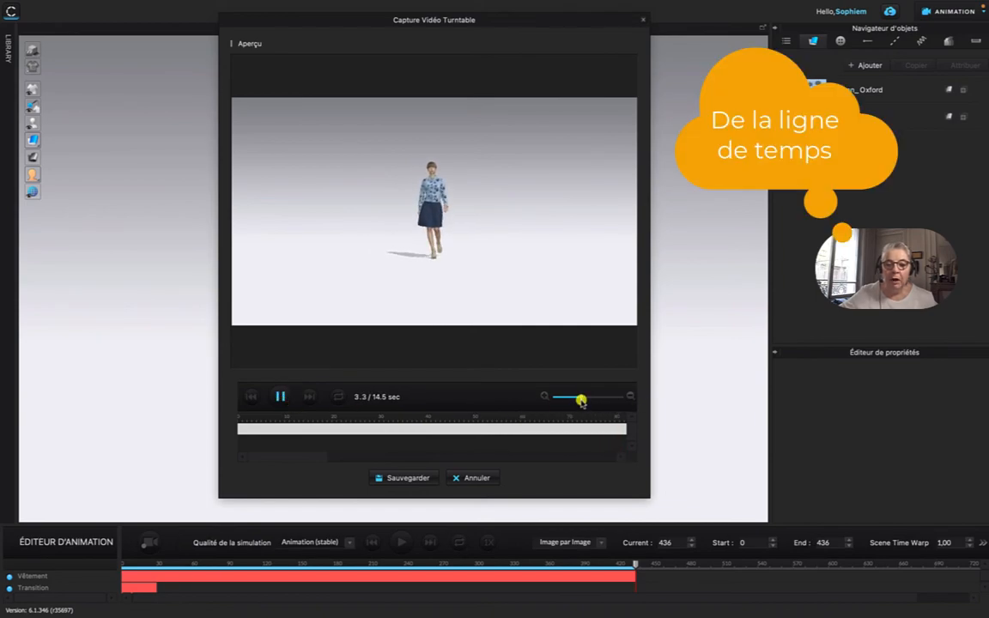
pyautogui.moveTo(580, 399); pyautogui.dragTo(598, 401)
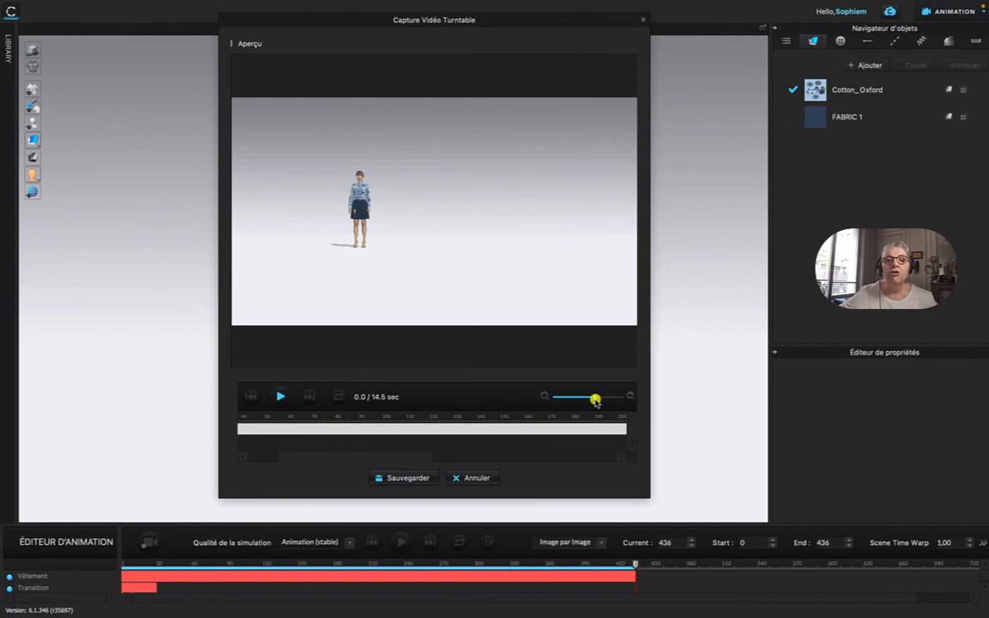
# Save the captured video as JupeCHE004.mp4 in the Rendu animation folder, in MPEG-4 format
pyautogui.click(415, 480)
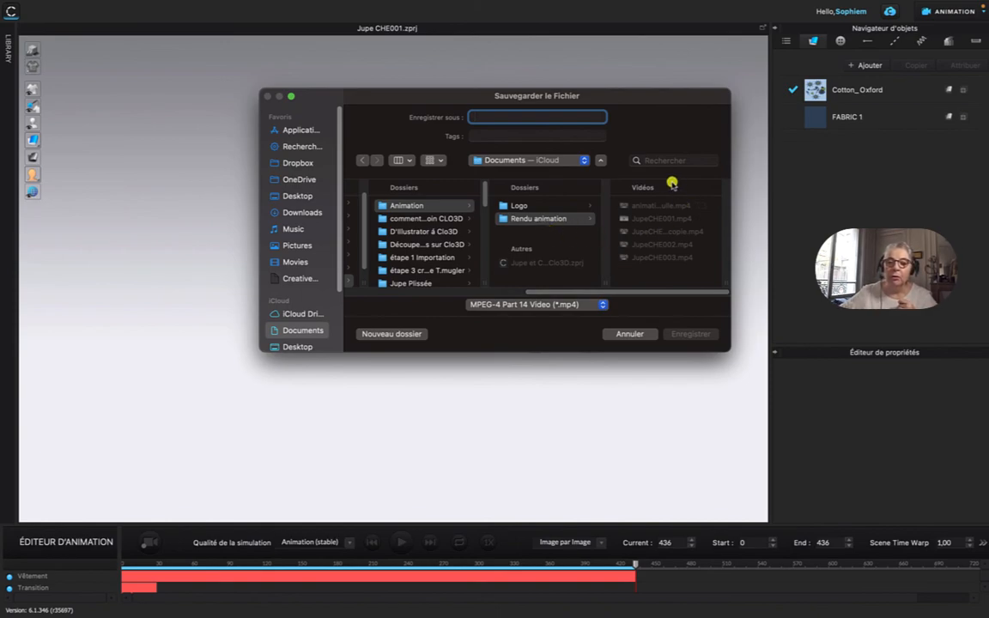
pyautogui.click(645, 258)
pyautogui.click(523, 117)
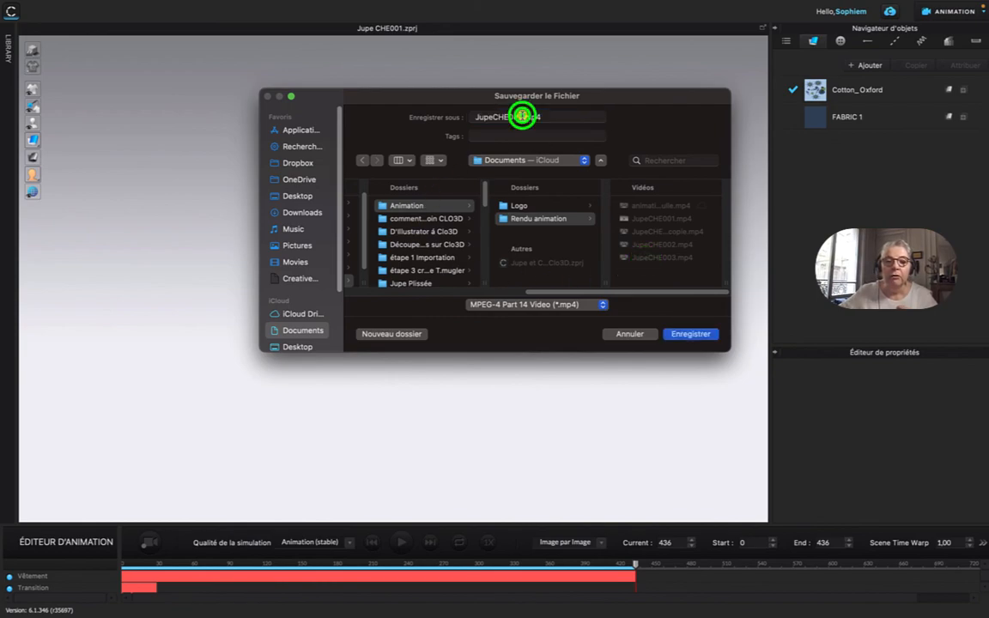
pyautogui.press('BackSpace')
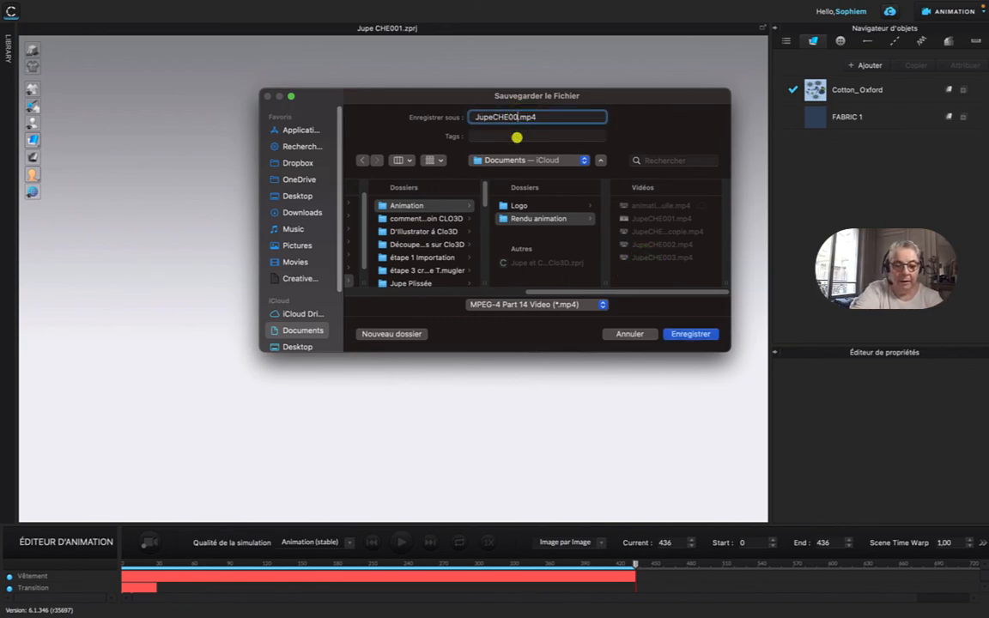
pyautogui.write('4')
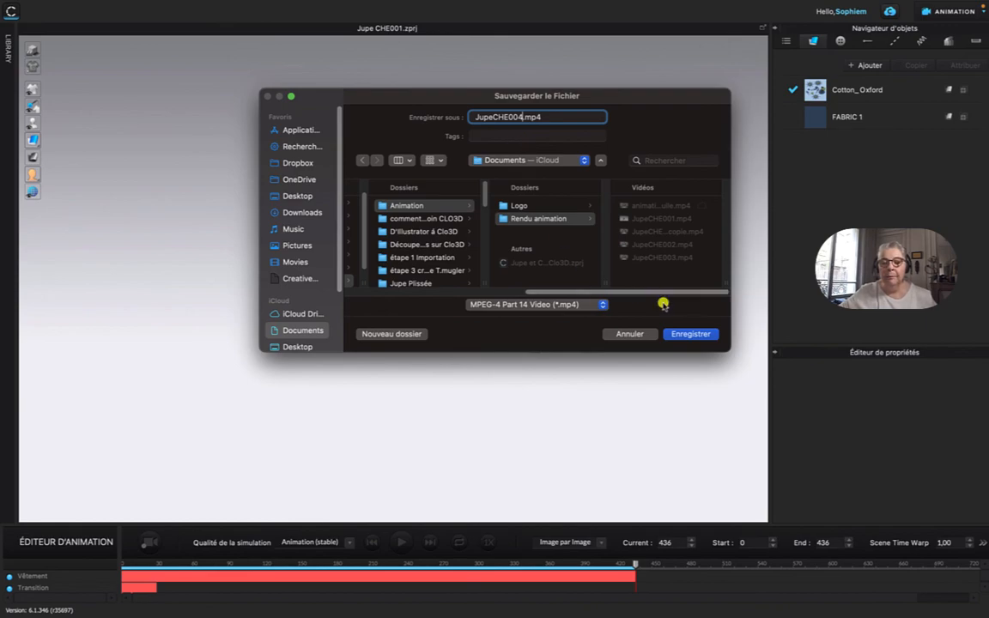
pyautogui.click(690, 334)
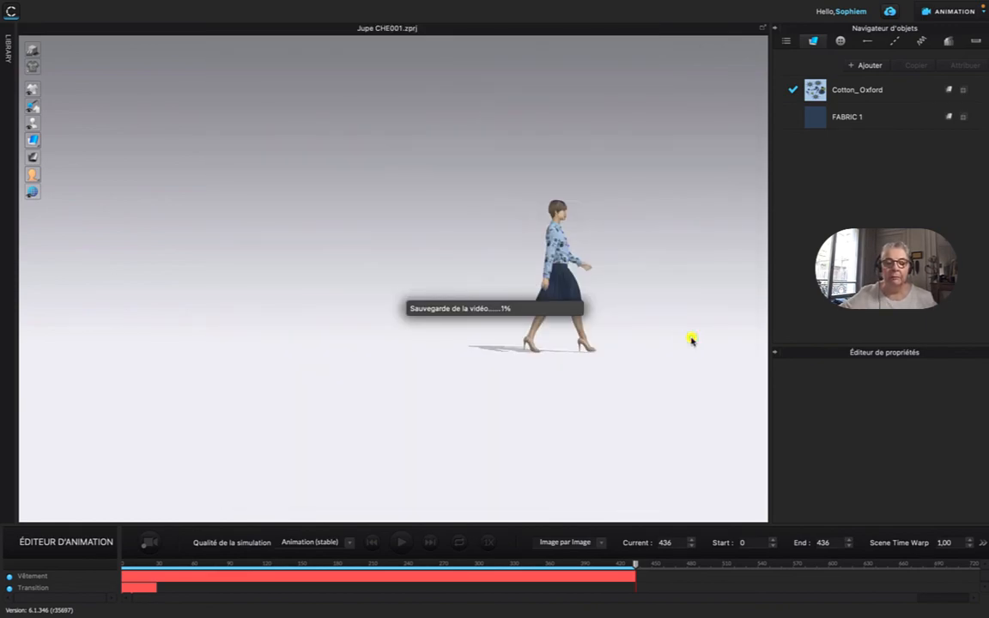